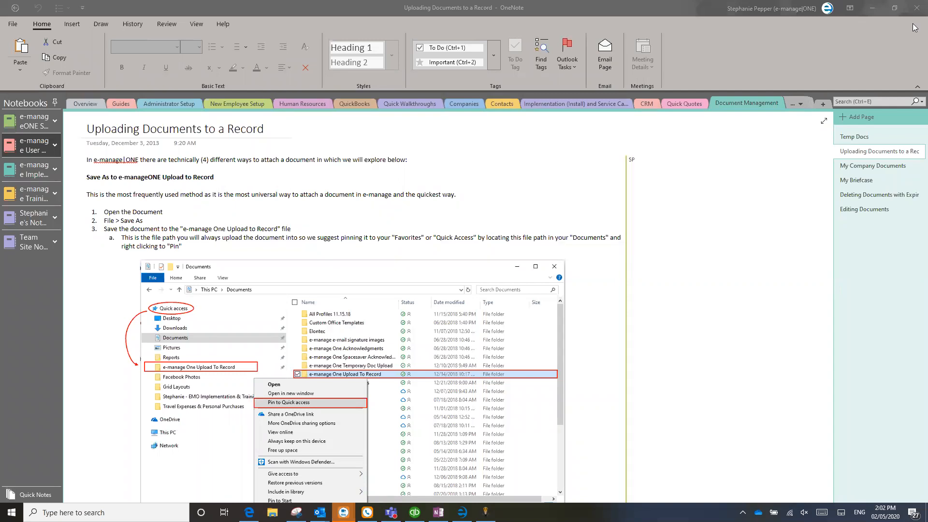
Step: Open the purchase order PDF stored on the desktop in Acrobat Reader and maximize its window
left_click(872, 8)
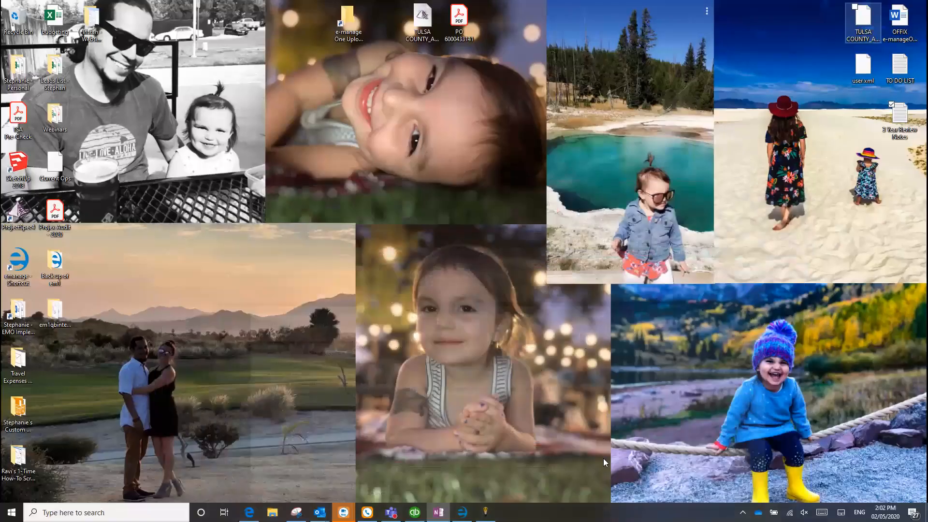
left_click(462, 513)
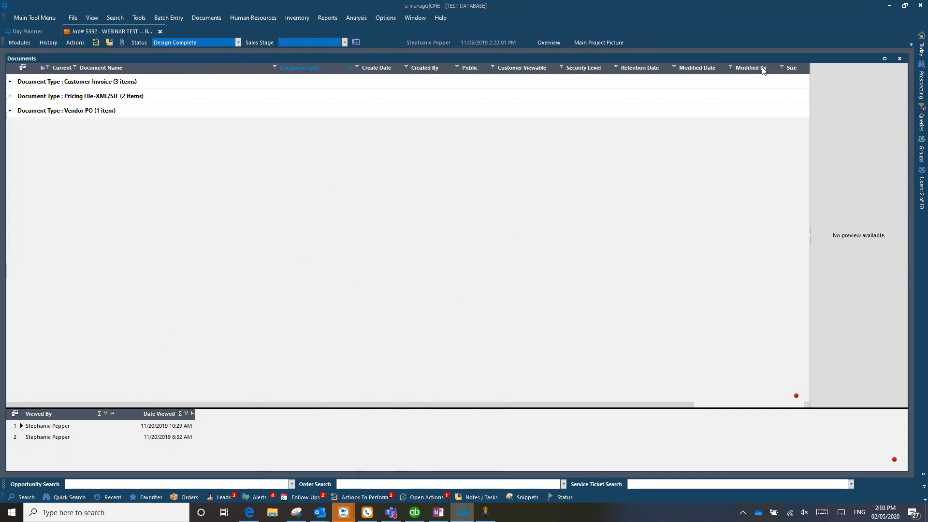
left_click(889, 5)
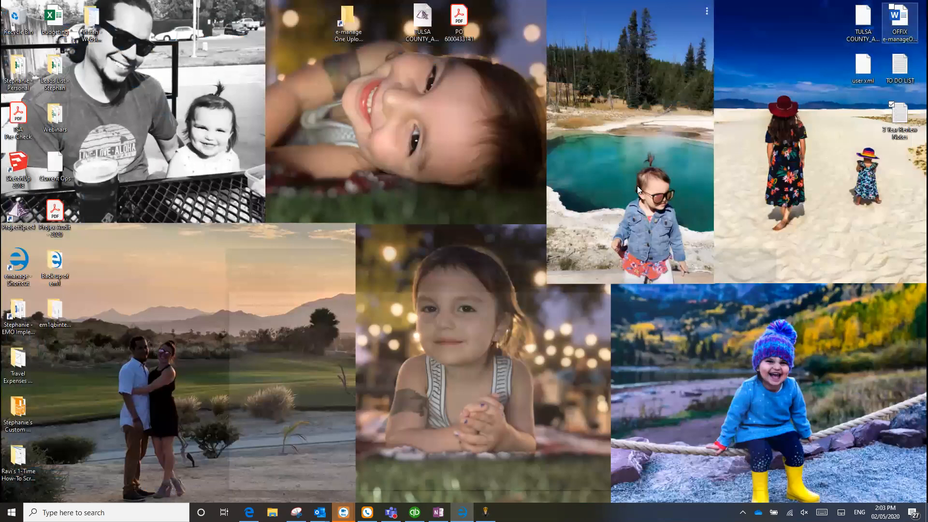
double_click(457, 22)
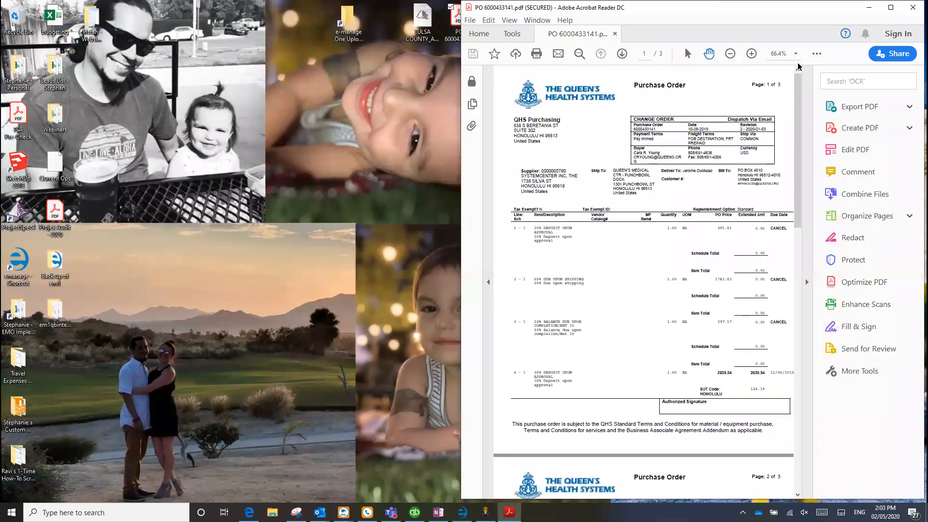
left_click(891, 7)
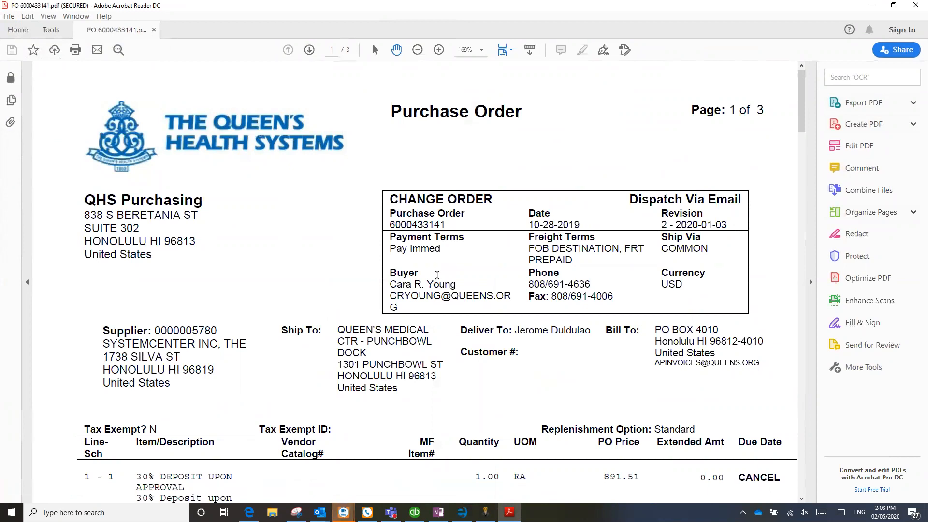
Step: Start saving a copy of the purchase order PDF and go to the e-manage One Upload To Record folder in Quick access
left_click(9, 16)
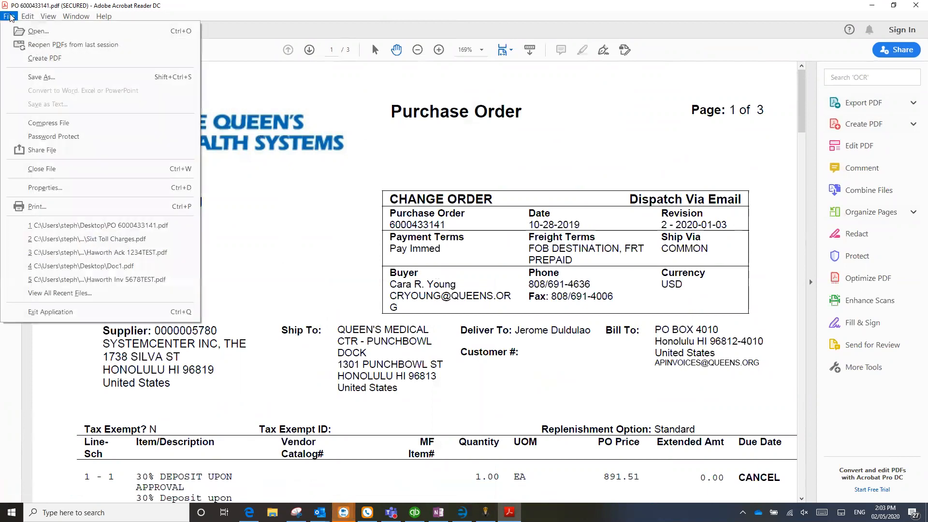
left_click(41, 77)
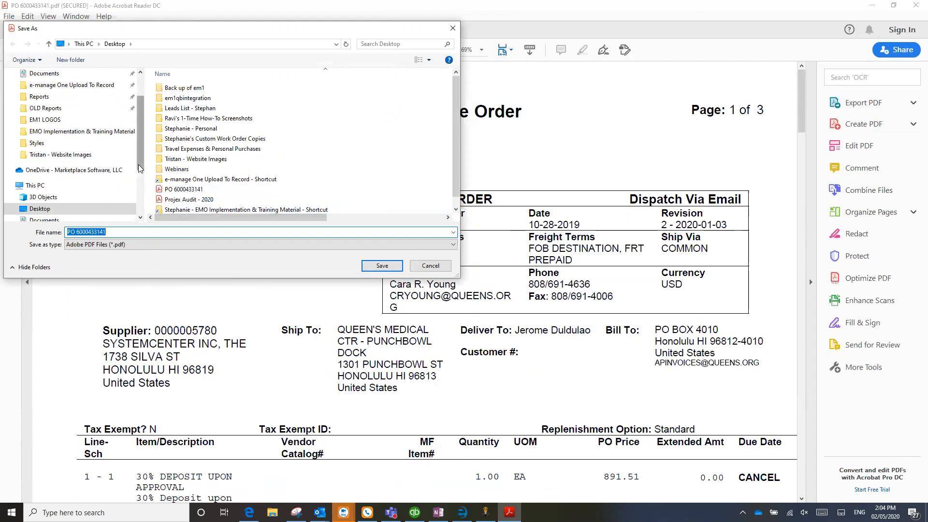
scroll(139, 163, "up", 2)
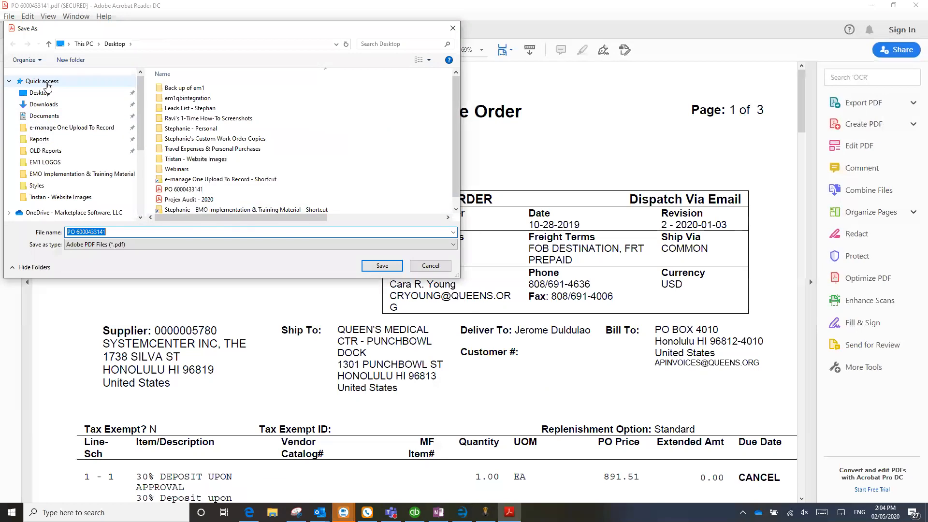
left_click(61, 128)
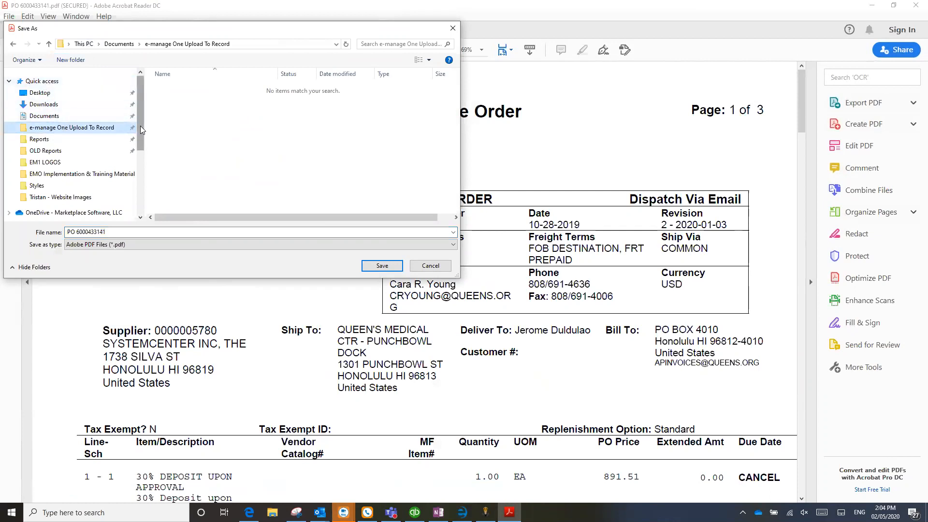
Step: Locate the e-manage One Upload To Record folder inside Documents and pin it to Quick access
left_click_drag(140, 126, 135, 170)
left_click(44, 163)
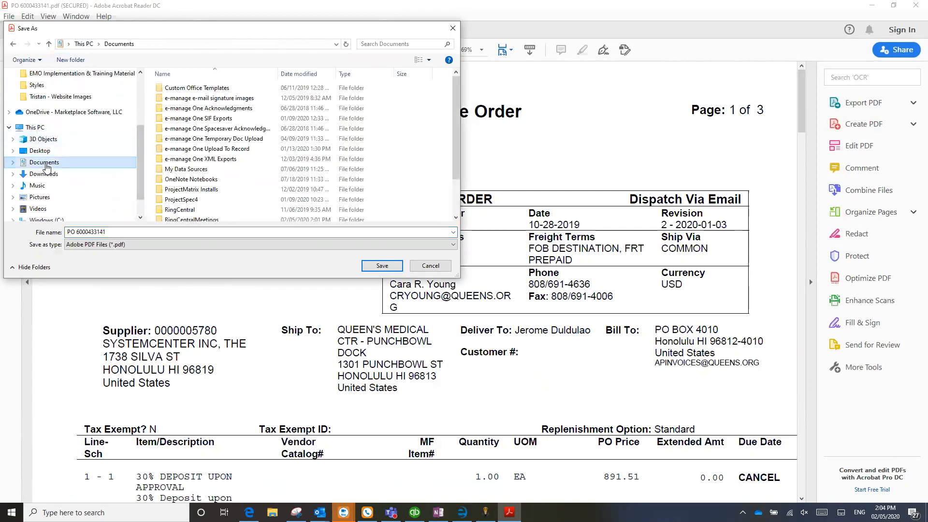
left_click(215, 150)
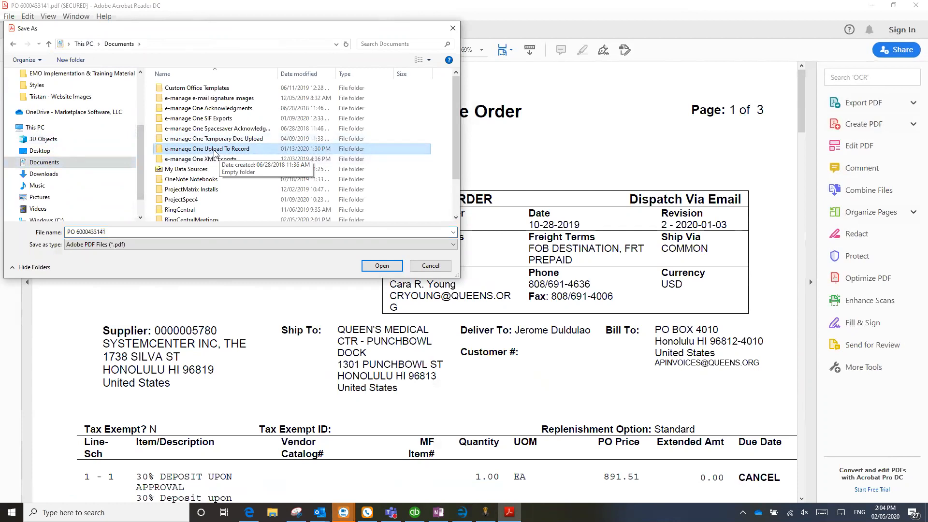
mouse_move(202, 149)
left_mouse_down()
mouse_move(195, 127)
mouse_move(102, 104)
mouse_move(200, 141)
mouse_move(185, 151)
left_mouse_up()
right_click(184, 151)
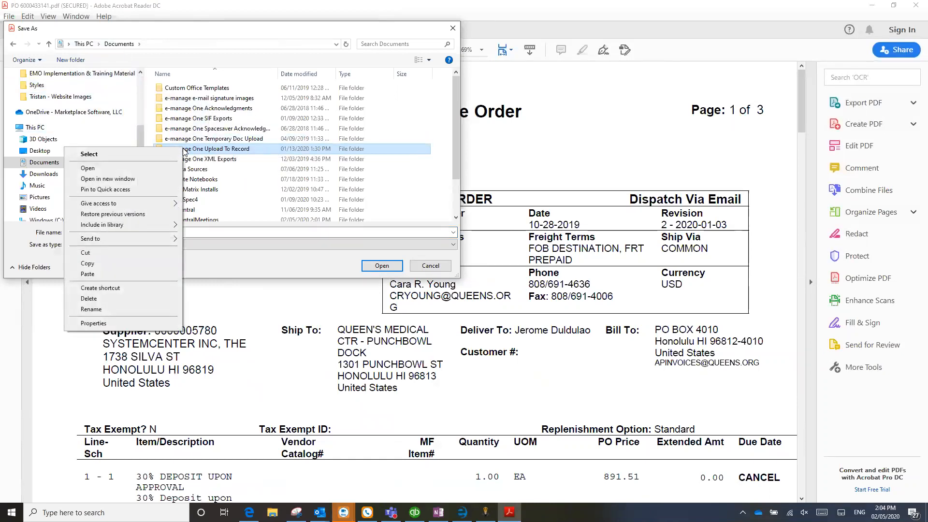
left_click(144, 189)
Step: Save the purchase order PDF into the pinned e-manage One Upload To Record folder under its existing file name
scroll(130, 101, "up", 2)
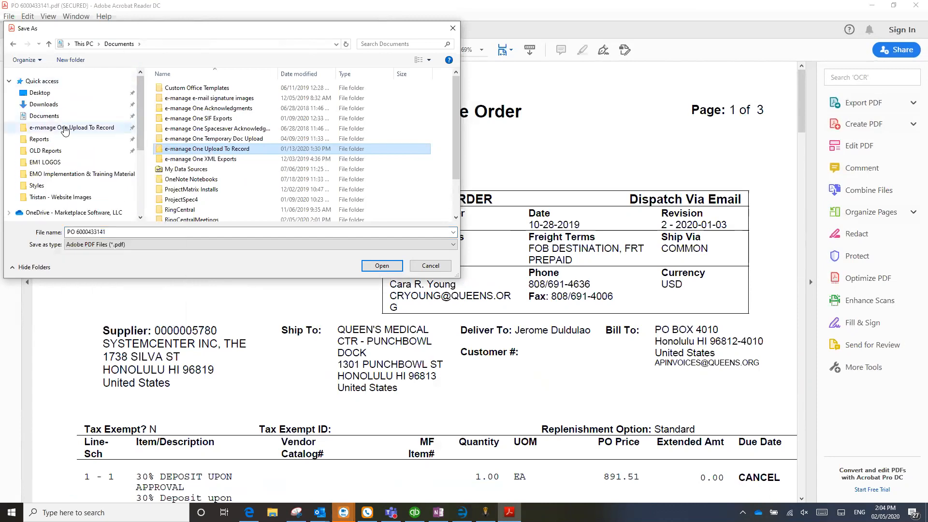
left_click(64, 129)
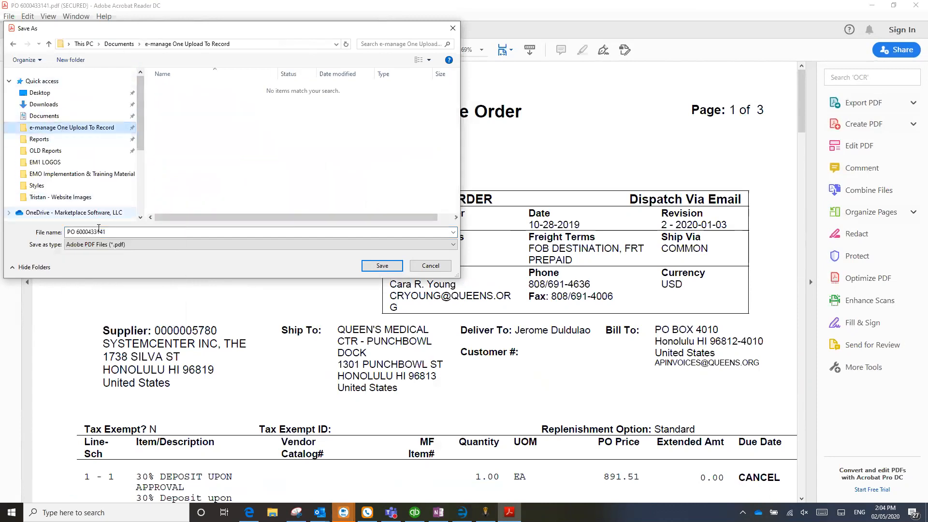
left_click(124, 234)
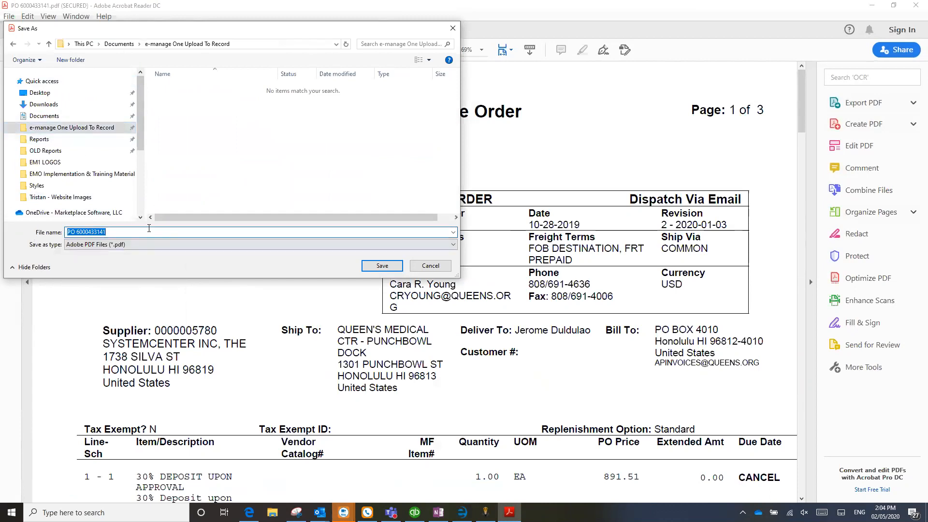
left_click(390, 267)
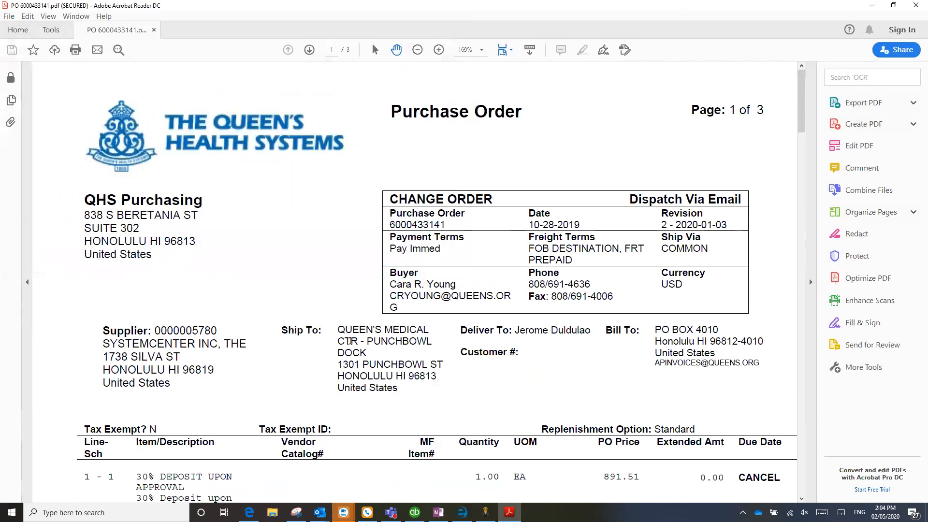
Step: Switch to e-manage|ONE and view the choices for the open window in the e-manage Uploader
left_click(463, 512)
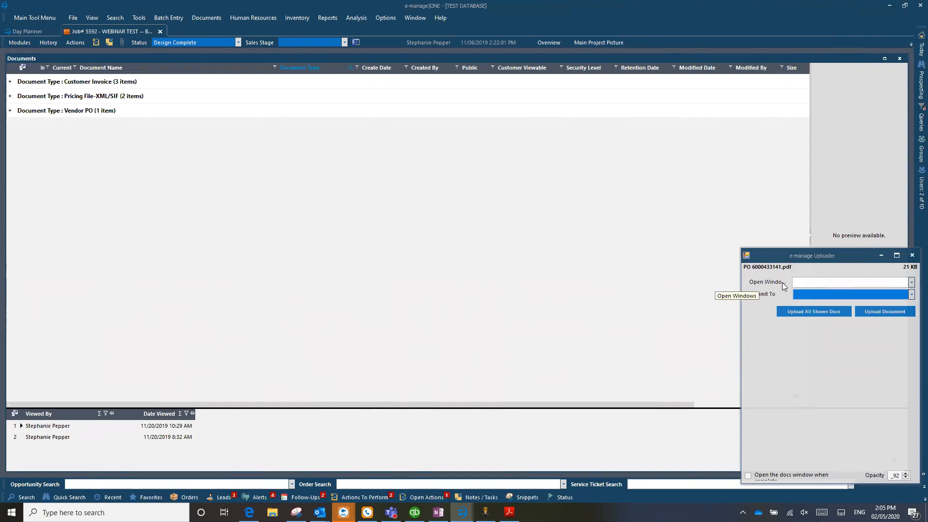
left_click(911, 283)
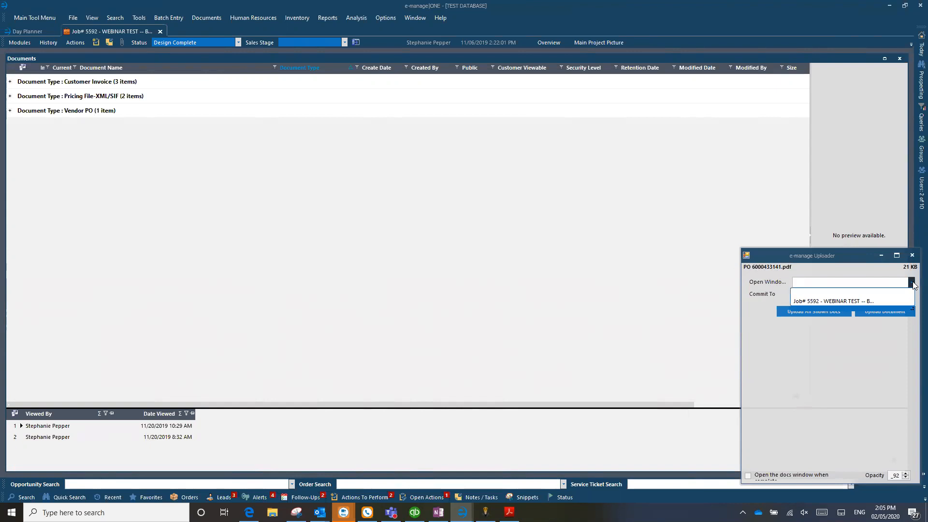
left_click(912, 283)
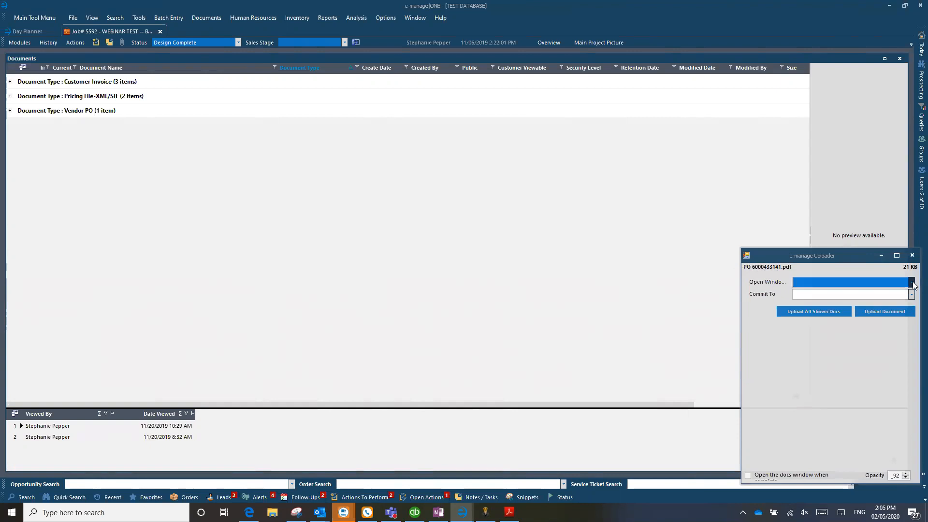
Step: Search company locations for "bank of" and open the Bank of Texas record
left_click(10, 500)
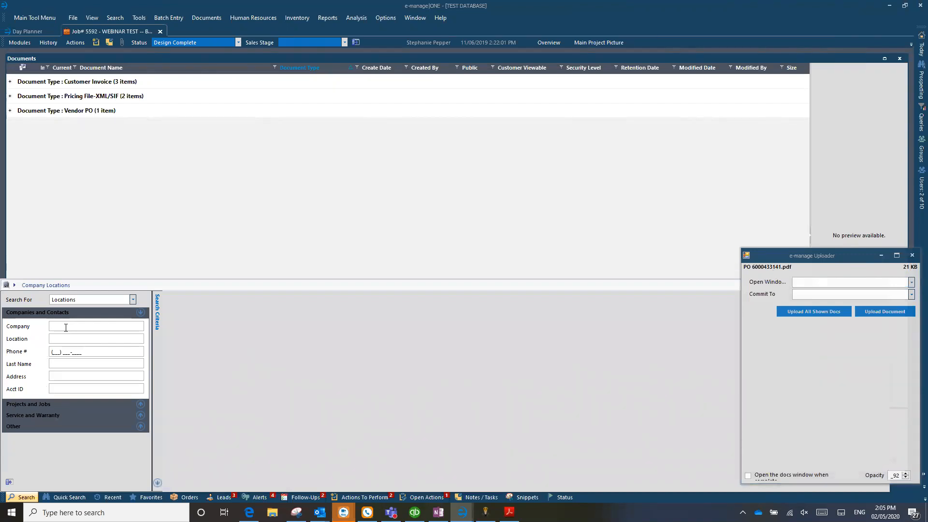
type("bank of")
key("Return")
left_click(172, 326)
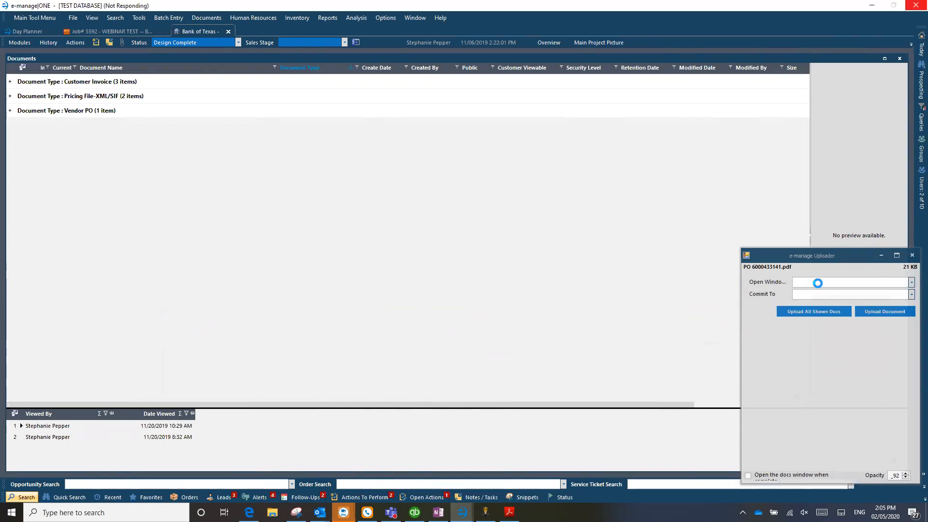
Step: Check the uploader's open window choices for the Bank of Texas record and close that record
left_click(911, 282)
left_click(911, 282)
left_click(911, 283)
left_click(911, 283)
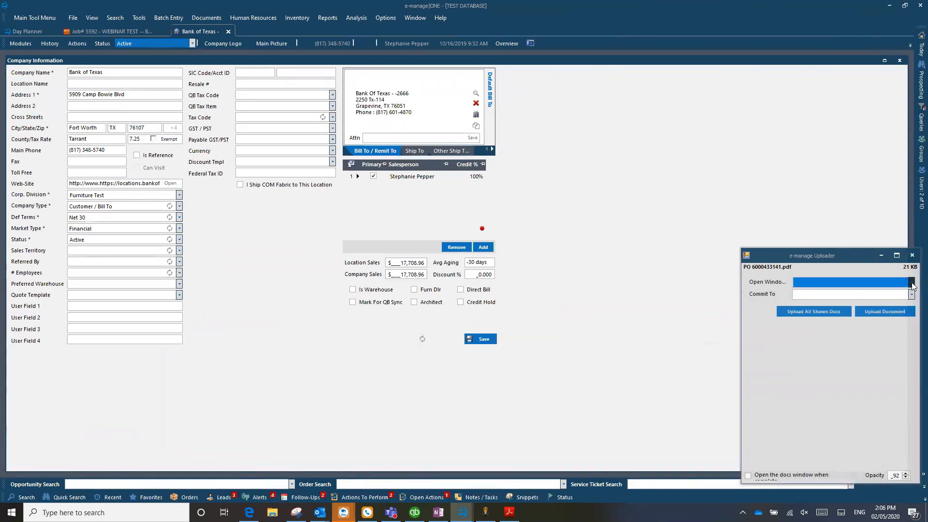
left_click(911, 282)
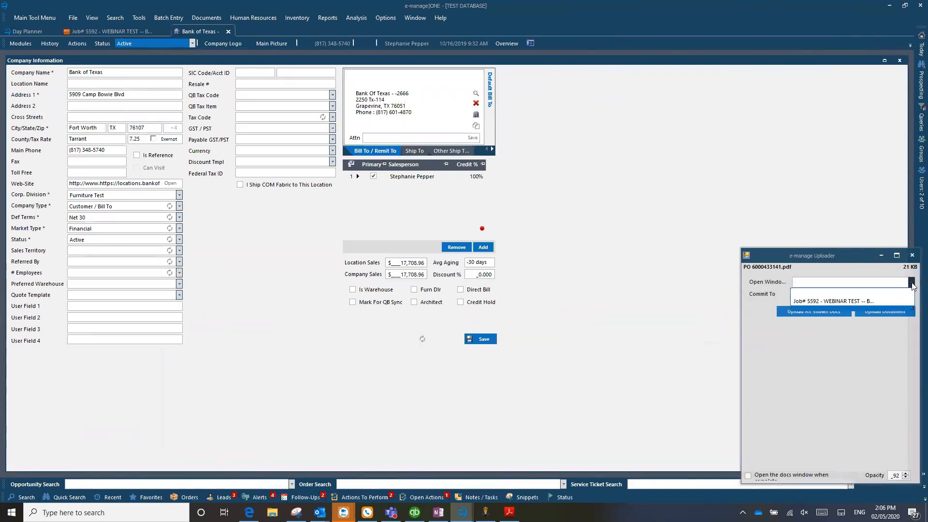
left_click(911, 283)
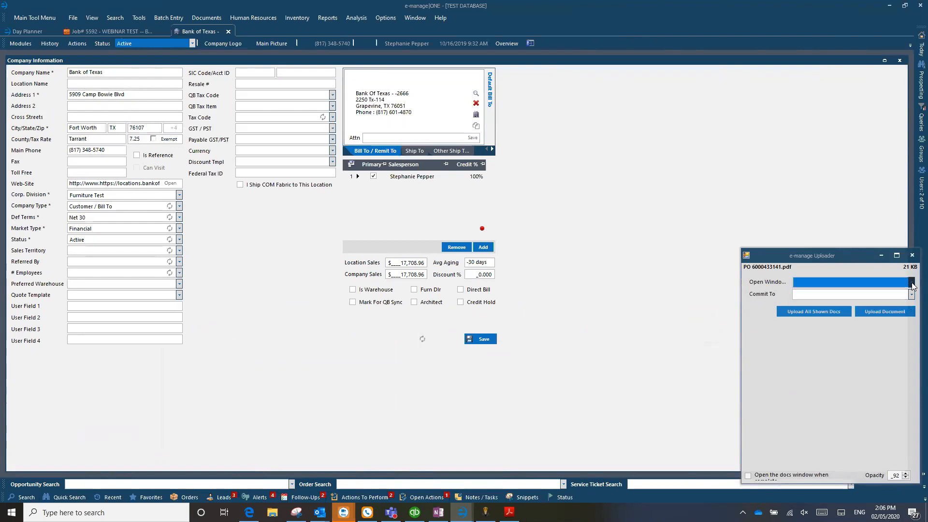
left_click(228, 31)
left_click(228, 31)
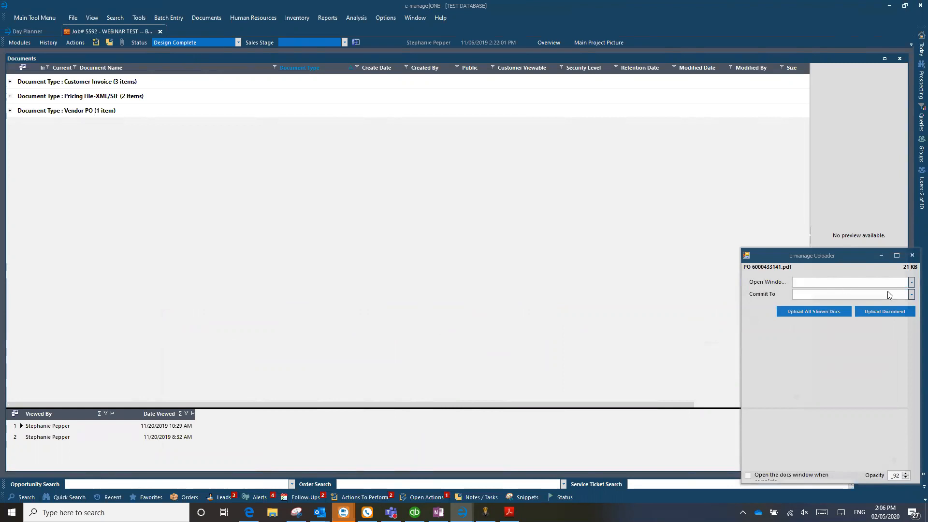
Step: Select the WEBINAR TEST job as the uploader's open window and clear that selection again
left_click(911, 282)
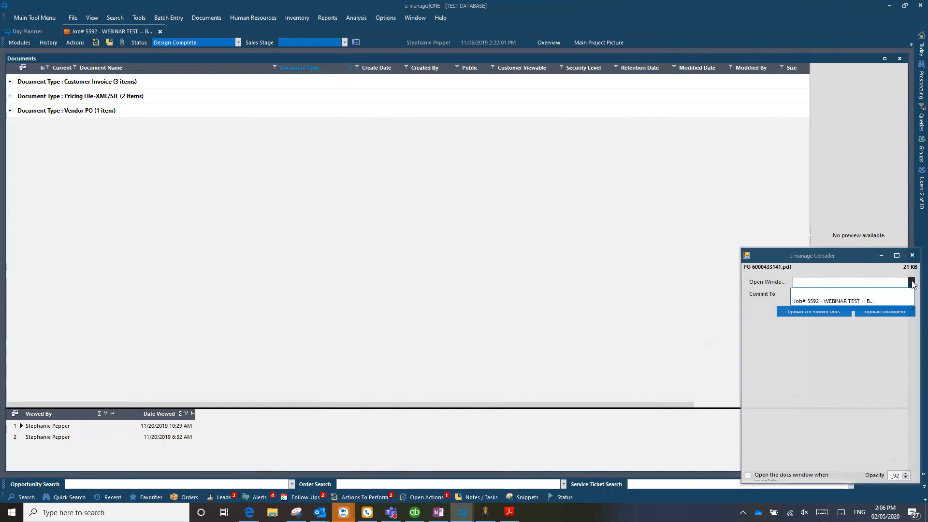
left_click(799, 299)
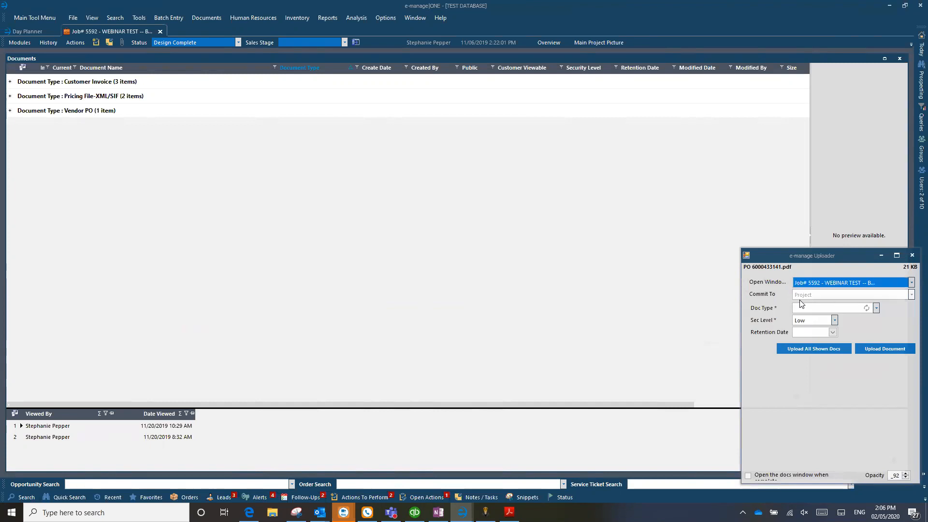
left_click(911, 282)
left_click(815, 290)
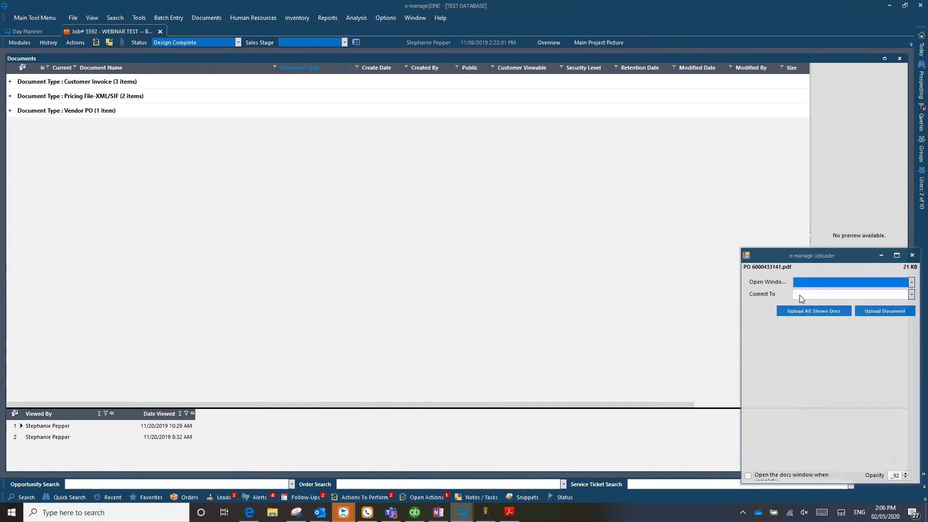
Step: Review the record types available under Commit To and set the uploader's open window to the WEBINAR TEST job
left_click(912, 294)
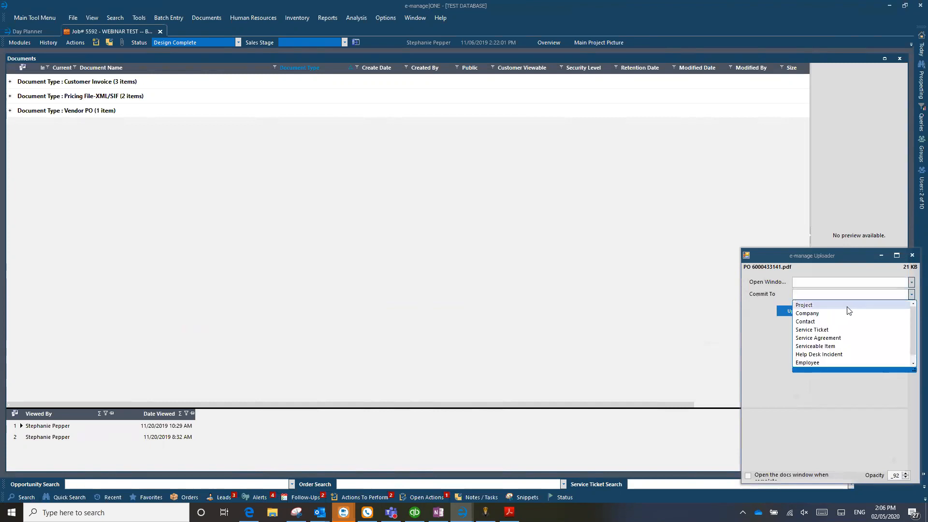
left_click(912, 295)
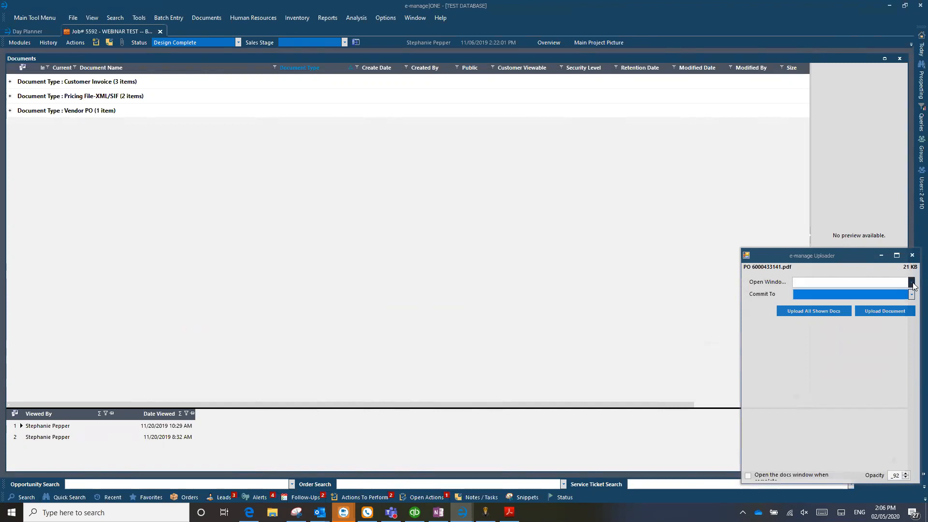
left_click(911, 283)
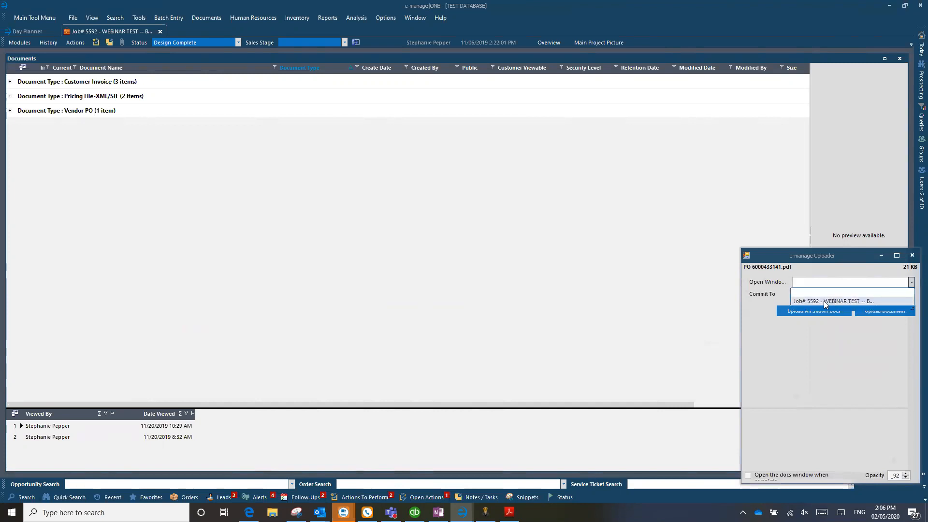
left_click(824, 301)
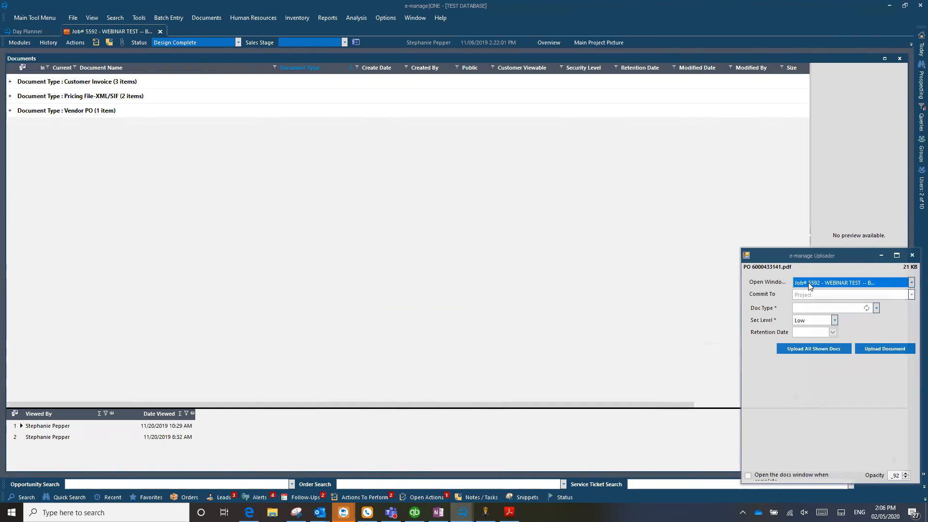
Step: Try filtering the uploader's document types with "acce" and with "vendo"
left_click(876, 308)
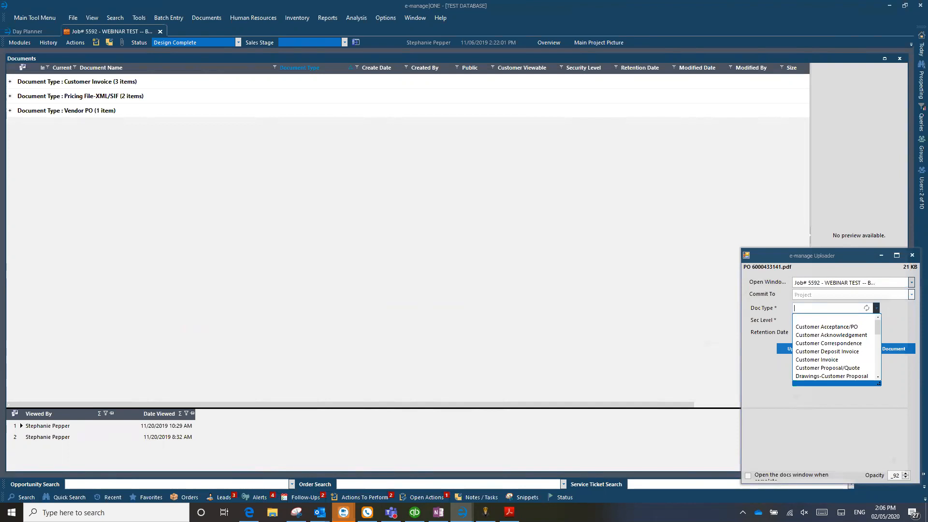
type("acc")
type("e")
key("BackSpace")
key("BackSpace")
key("BackSpace")
key("BackSpace")
type("vendo")
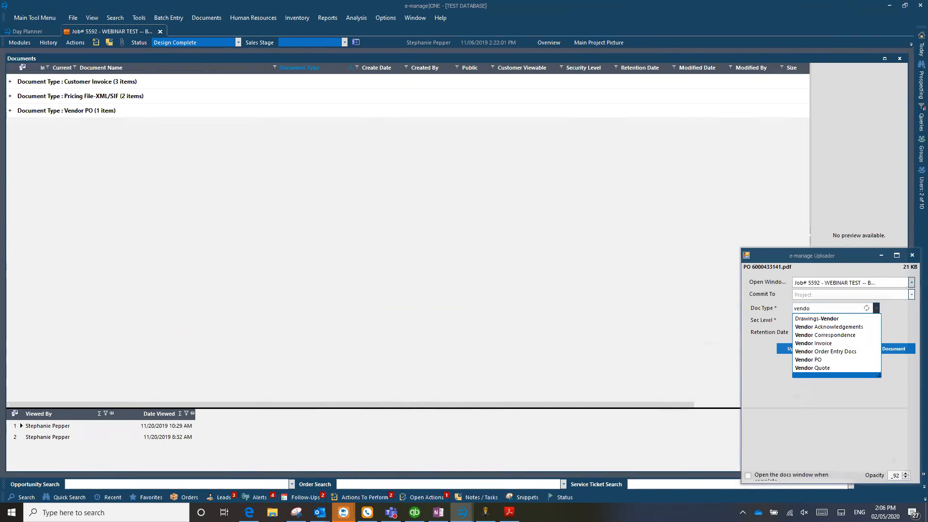
Step: Filter the uploader's document types with "accep" and set the type to Customer Acceptance/PO
key("BackSpace")
key("BackSpace")
key("BackSpace")
key("BackSpace")
key("BackSpace")
type("accep")
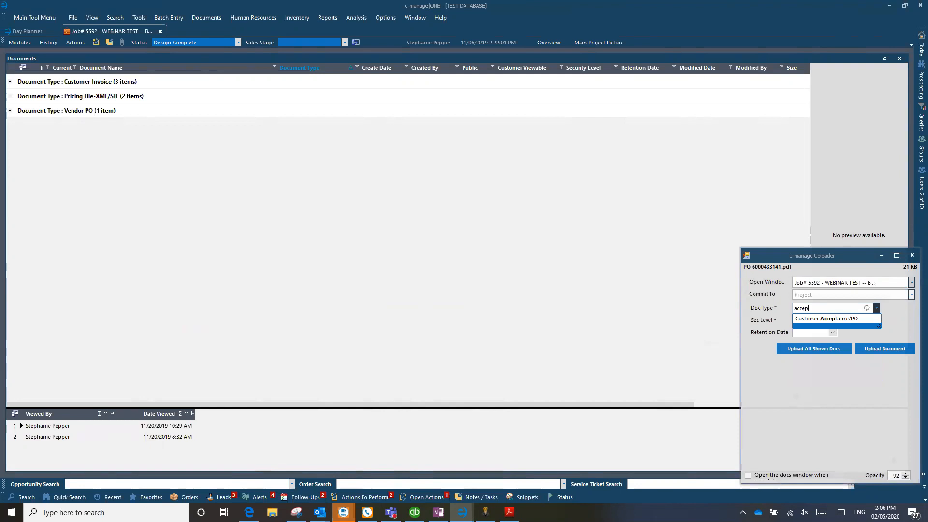
left_click(857, 318)
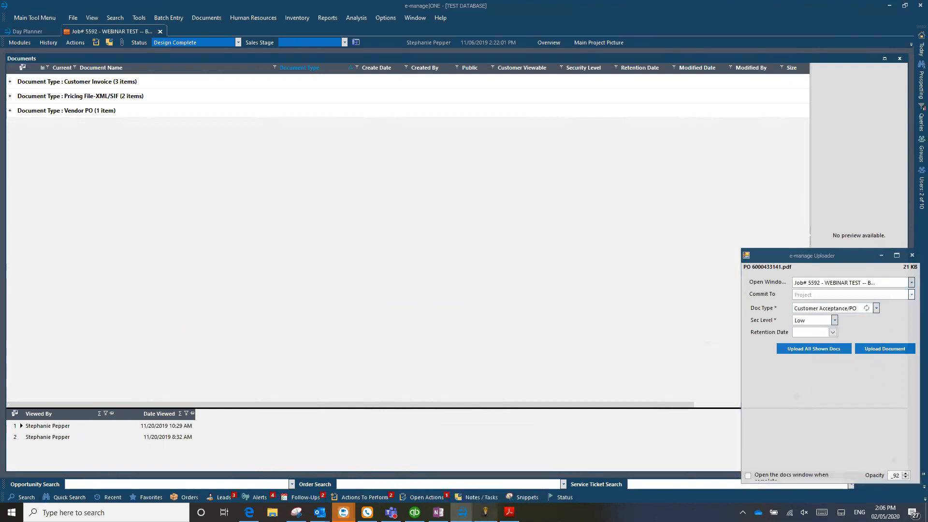
Step: Review the Project Document Types items in e-manage One Administrator and return to the job in e-manage ONE
left_click(485, 512)
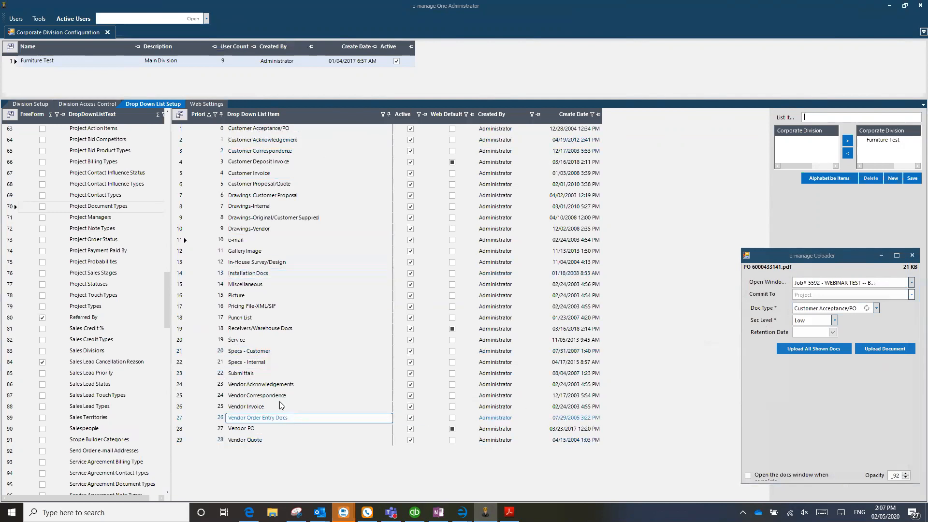
left_click(294, 440)
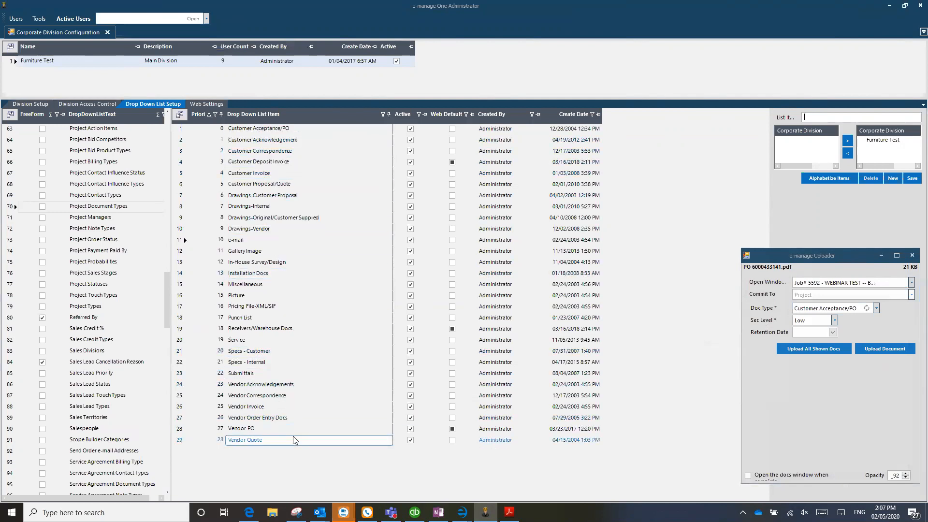
mouse_move(462, 513)
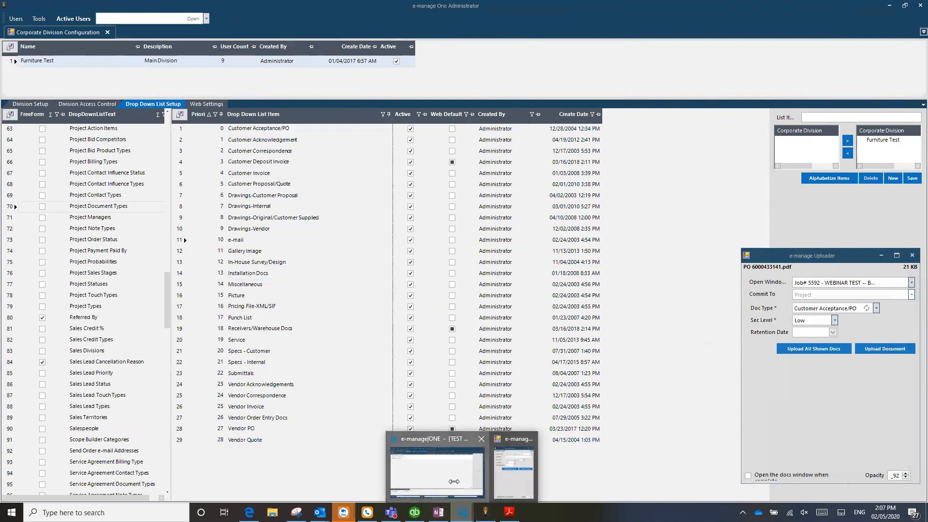
left_click(453, 482)
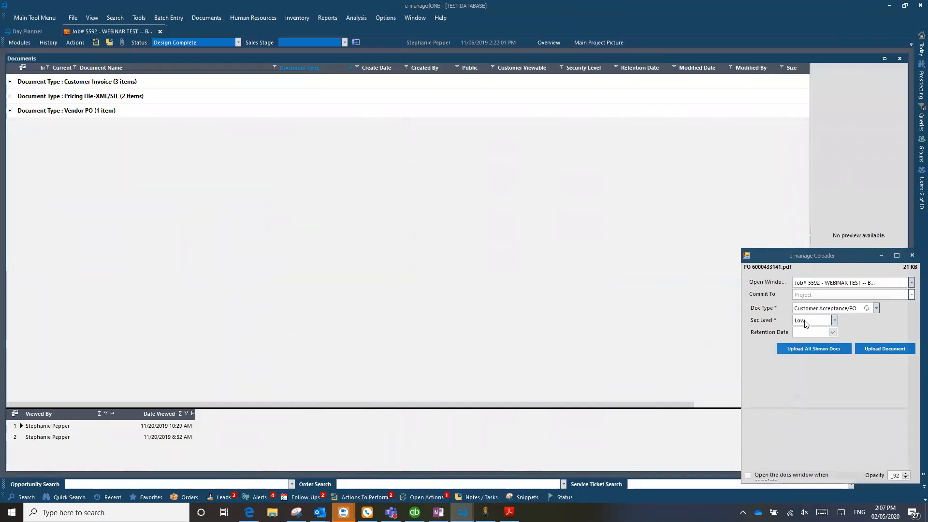
Step: Review the uploader's security levels, the job's history categories and the Documents command for expired retention dates
left_click(835, 320)
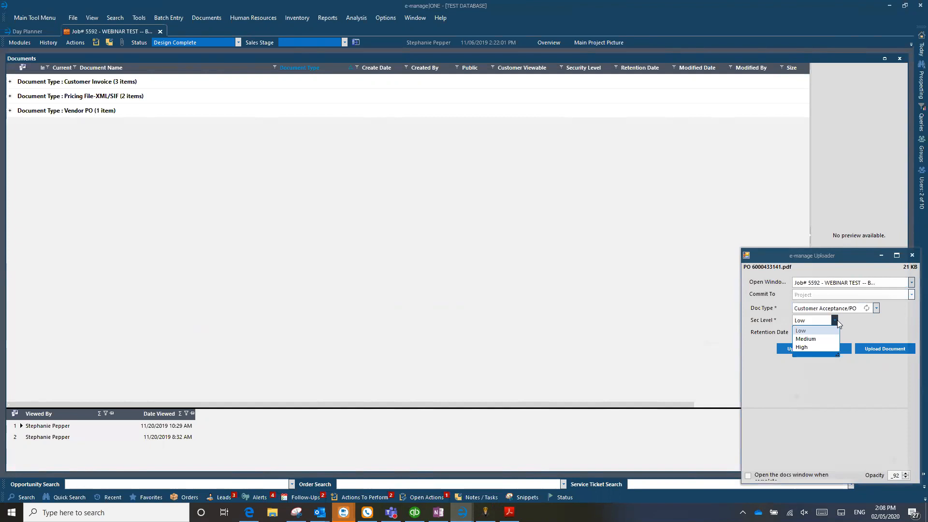
left_click(50, 42)
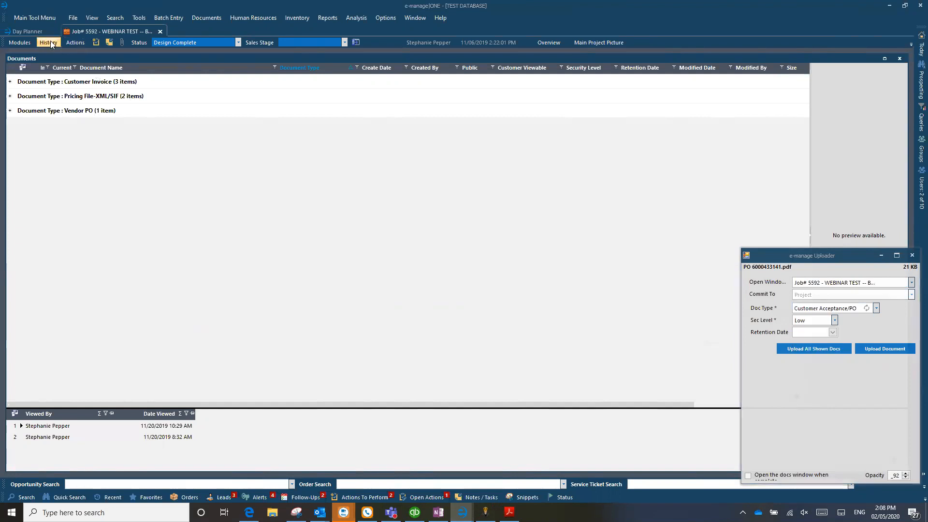
left_click(53, 44)
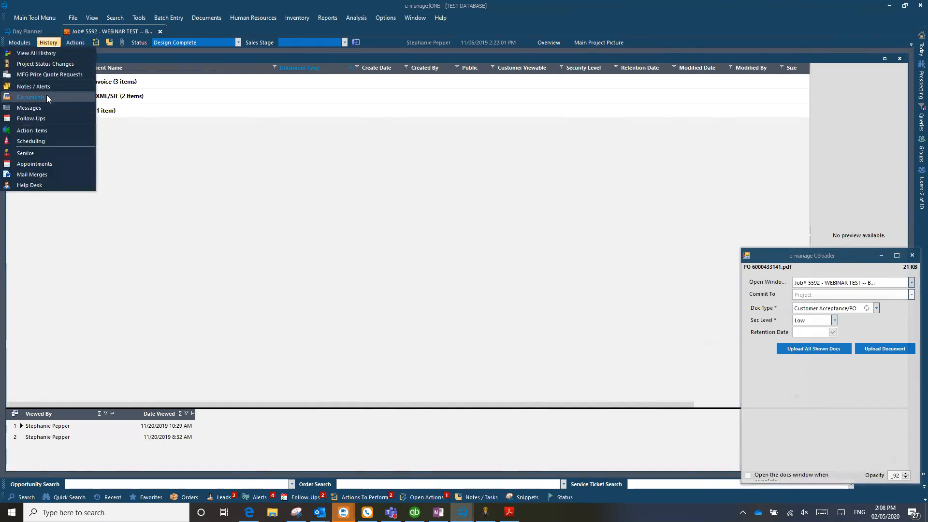
left_click(234, 226)
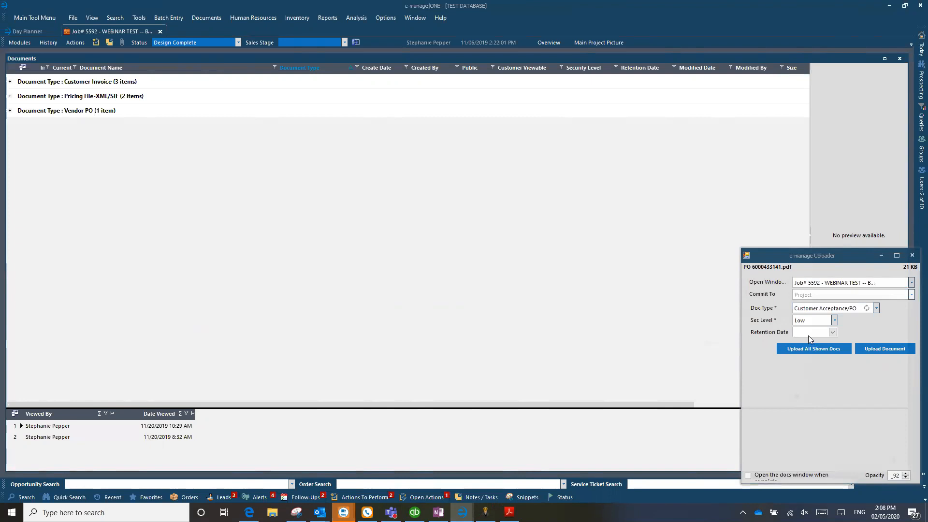
left_click(207, 17)
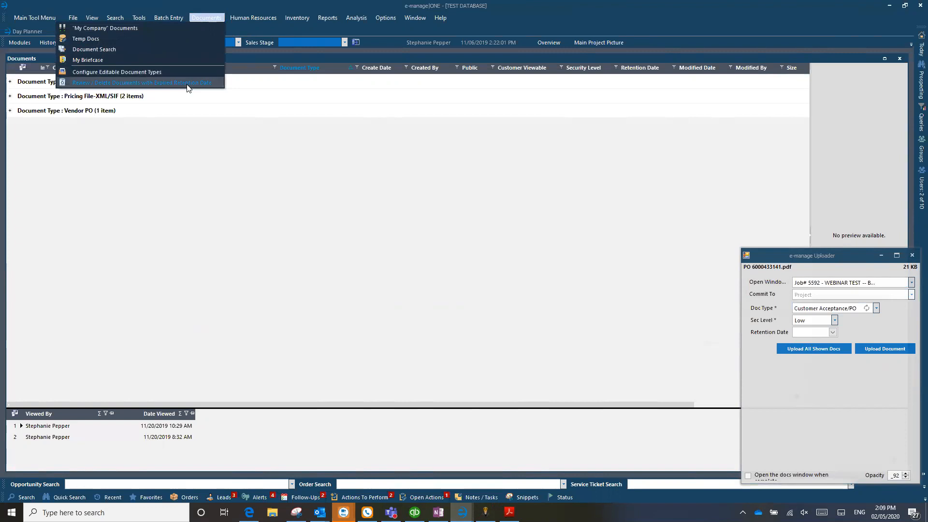
left_click(784, 256)
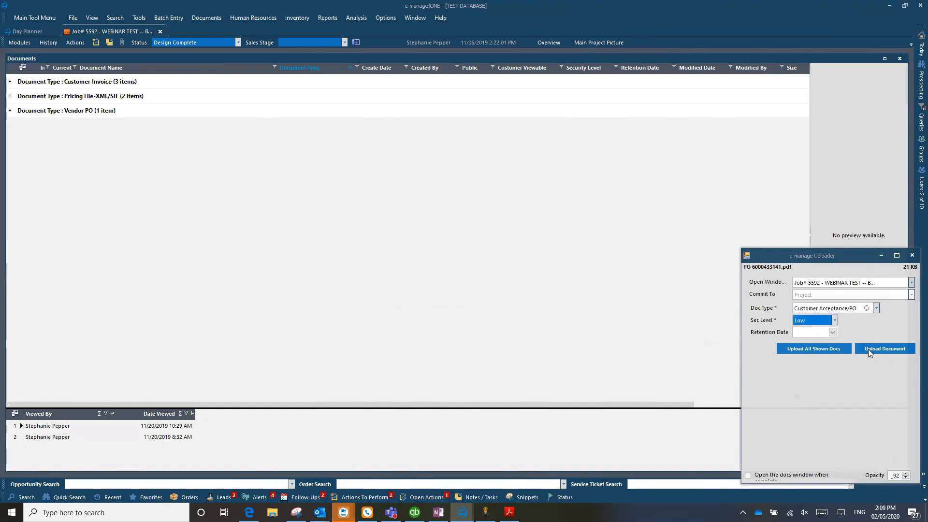
Step: Upload the purchase order PDF to the job and select it in the Customer Acceptance/PO document group
left_click(888, 348)
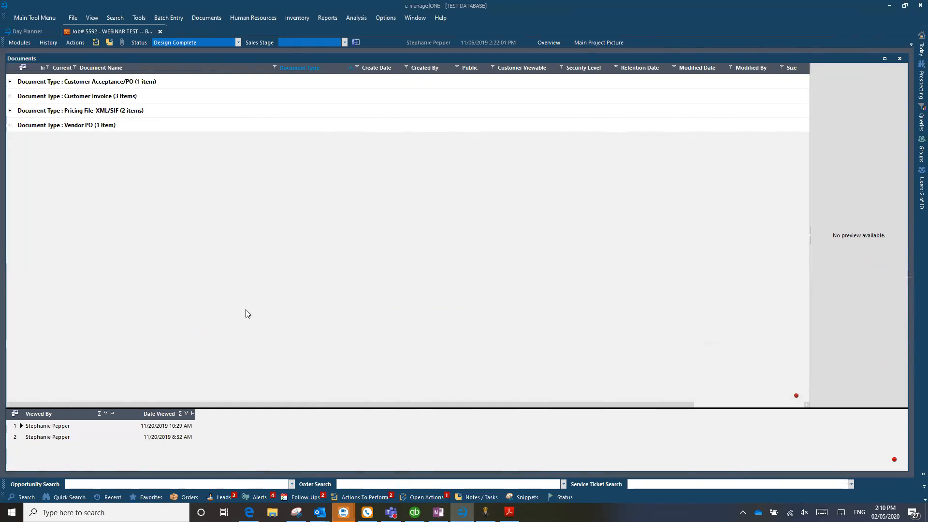
left_click(10, 82)
left_click(10, 82)
left_click(10, 82)
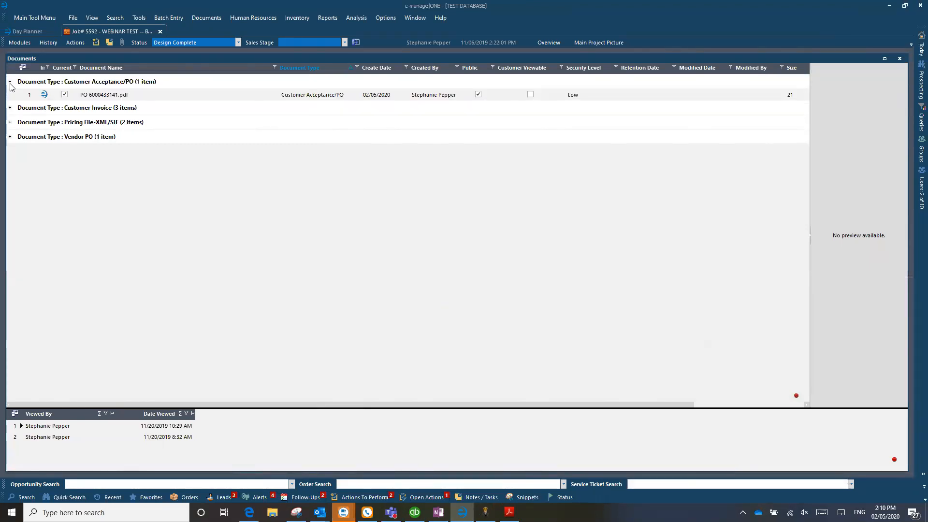
left_click(10, 82)
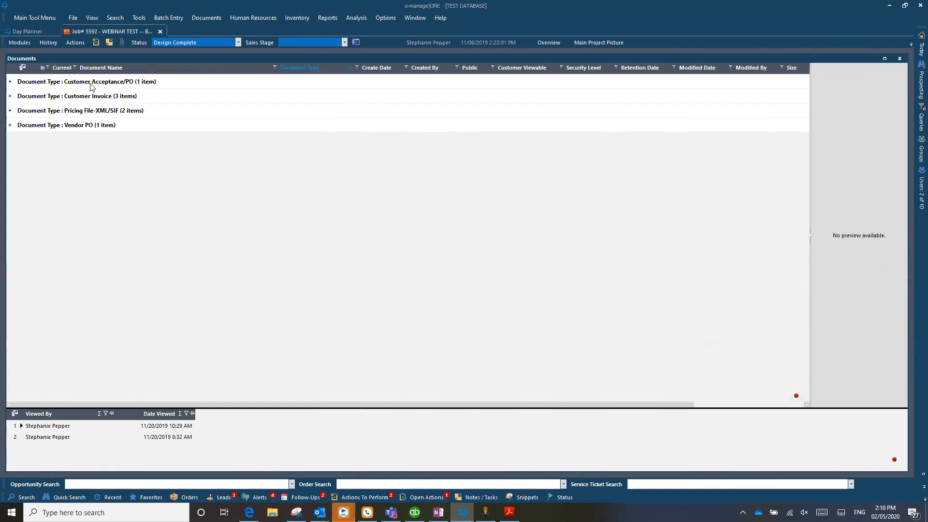
left_click(10, 82)
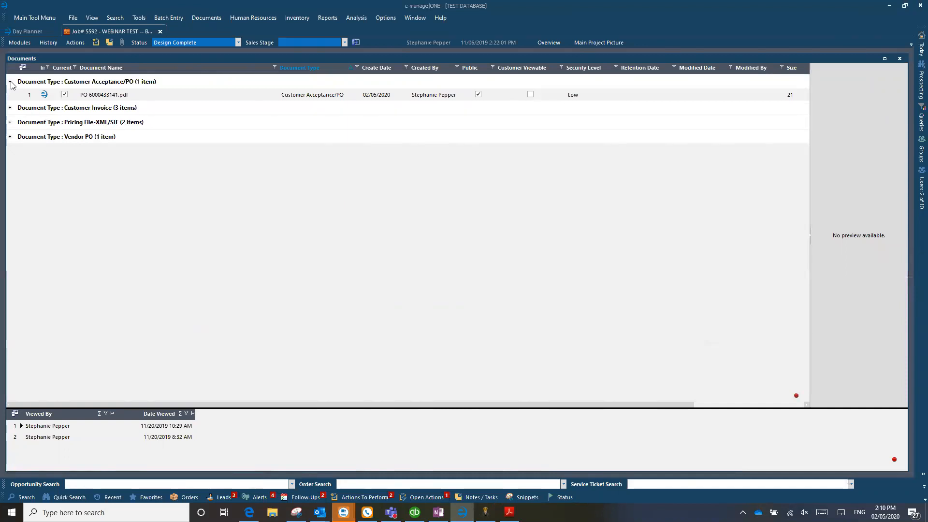
left_click(107, 97)
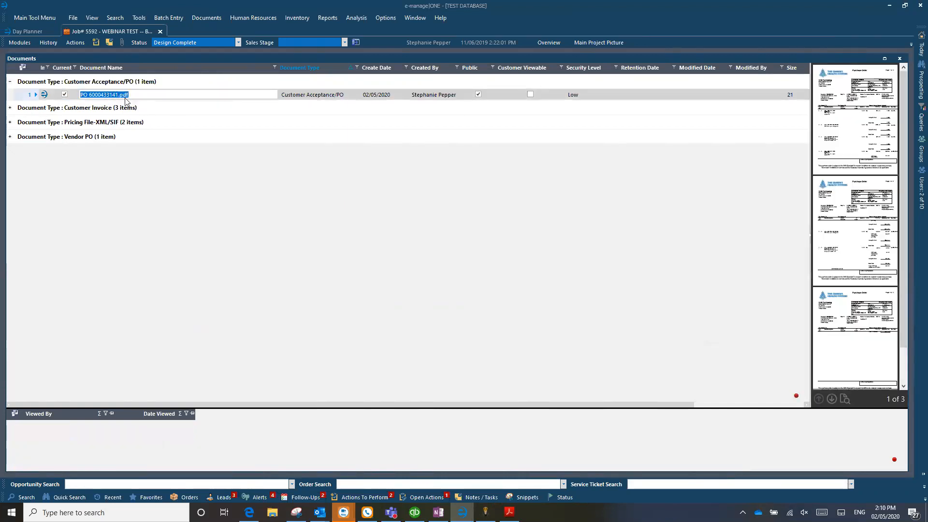
Step: Change the uploaded purchase order's document type to Customer Acknowledgement
left_click(356, 95)
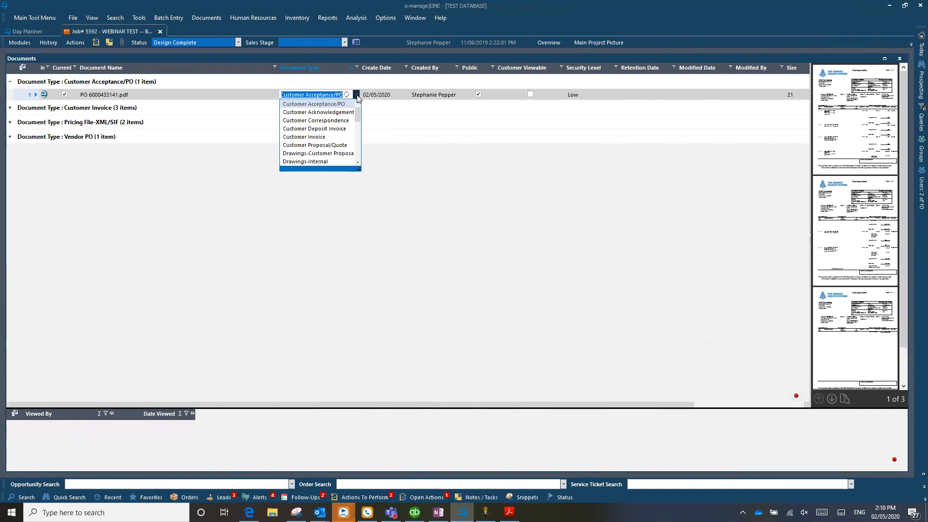
left_click(335, 112)
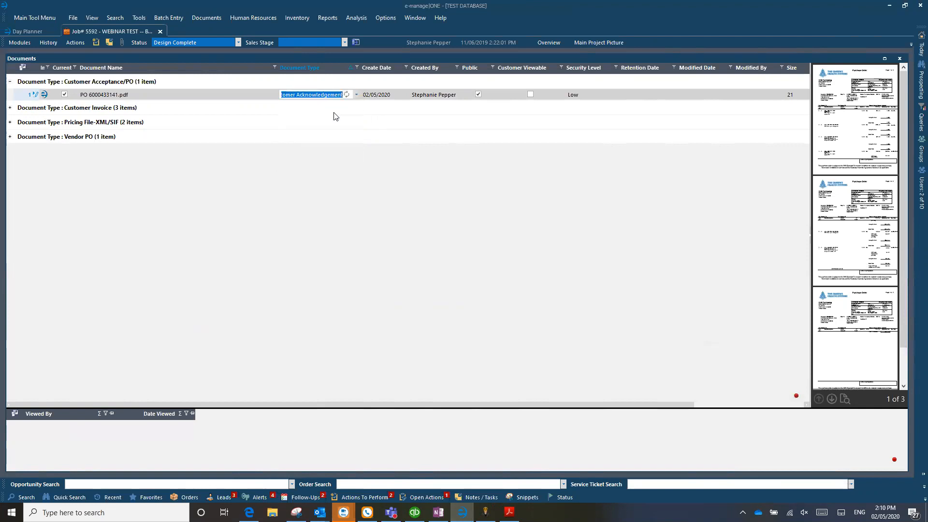
left_click(334, 114)
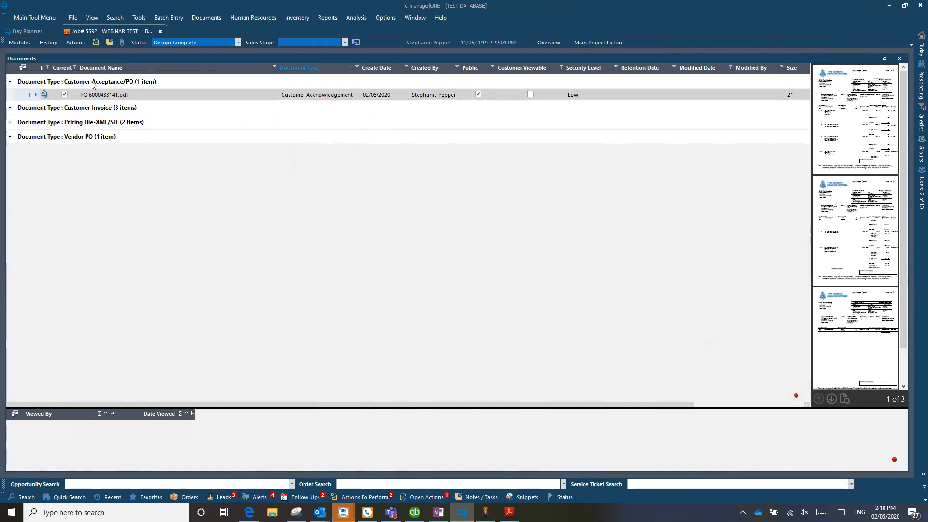
Step: Set the purchase order's document type back to Customer Acceptance/PO and check its create date and creator
left_click(337, 94)
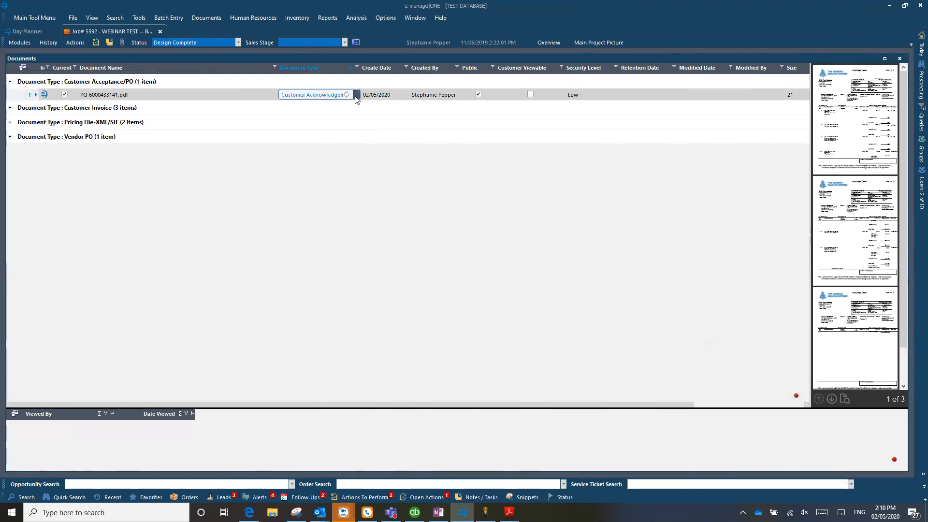
left_click(356, 96)
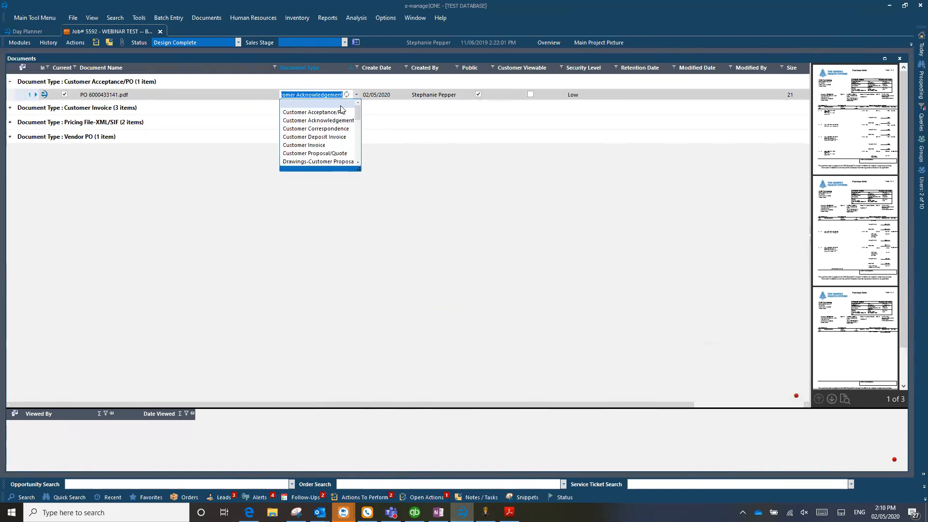
left_click(334, 112)
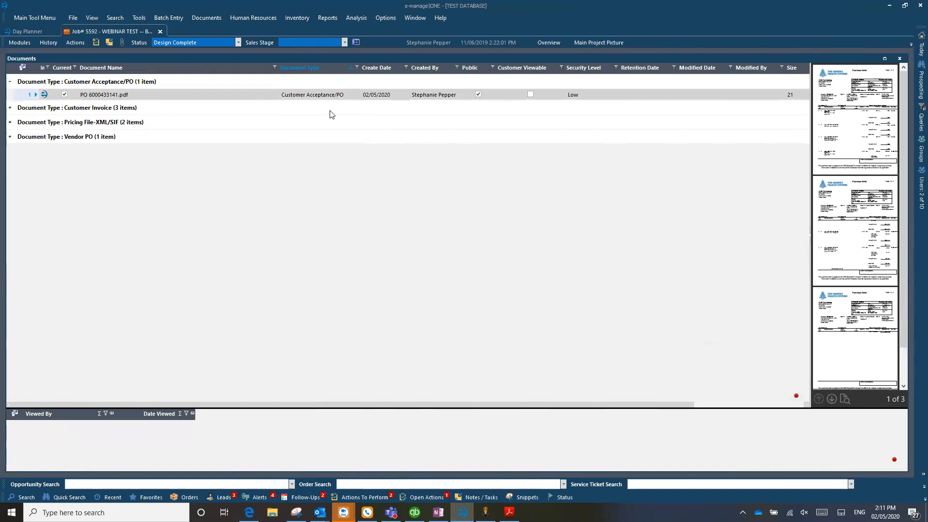
left_click(377, 92)
left_click(436, 95)
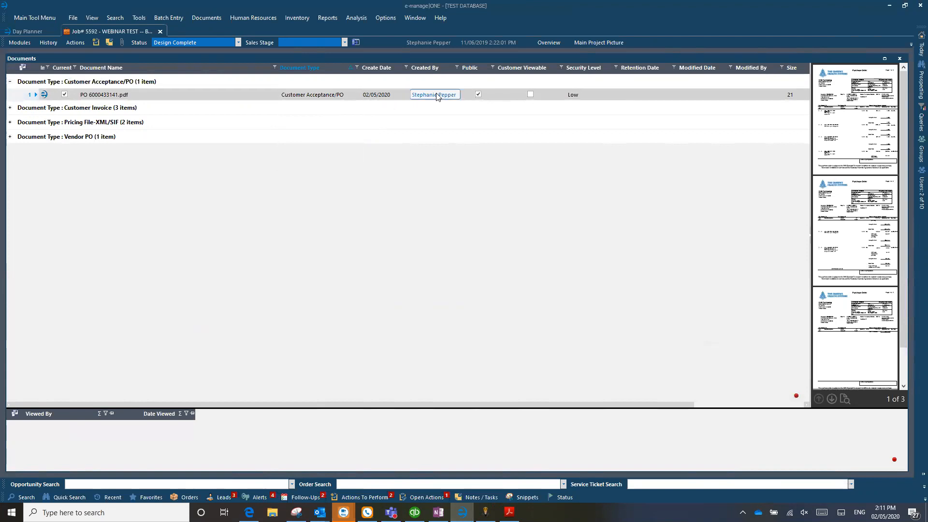
left_click(379, 94)
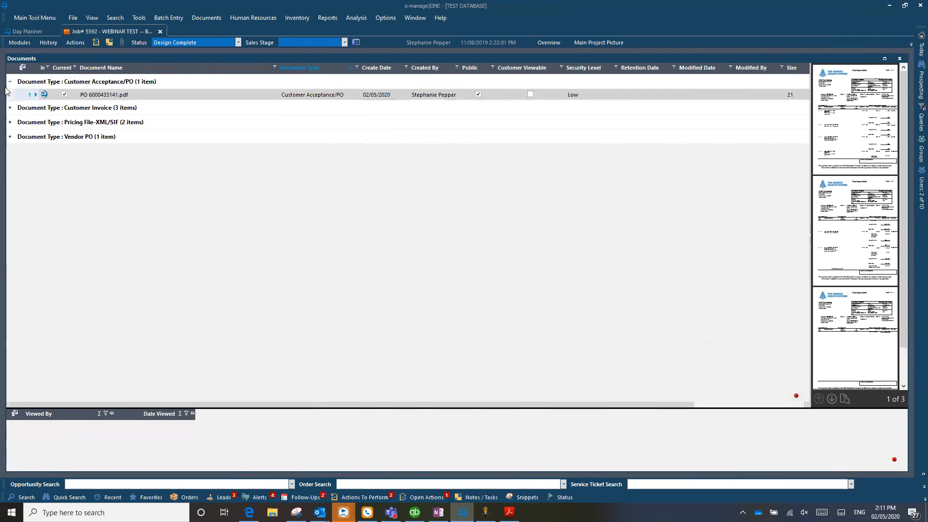
Step: Expand the Pricing File-XML/SIF document group and examine the Current setting of the WEBINAR TEST SIF file
left_click(9, 123)
left_click(123, 147)
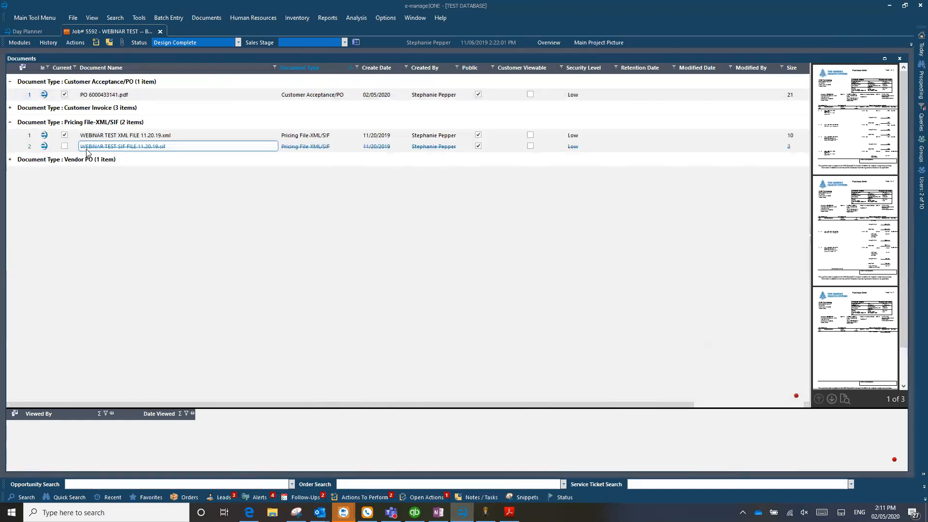
left_click(65, 145)
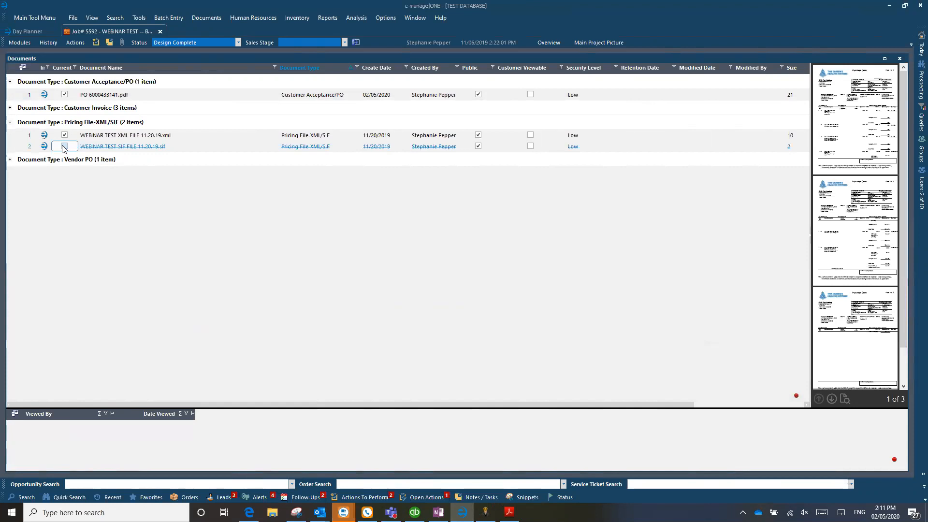
left_click(64, 149)
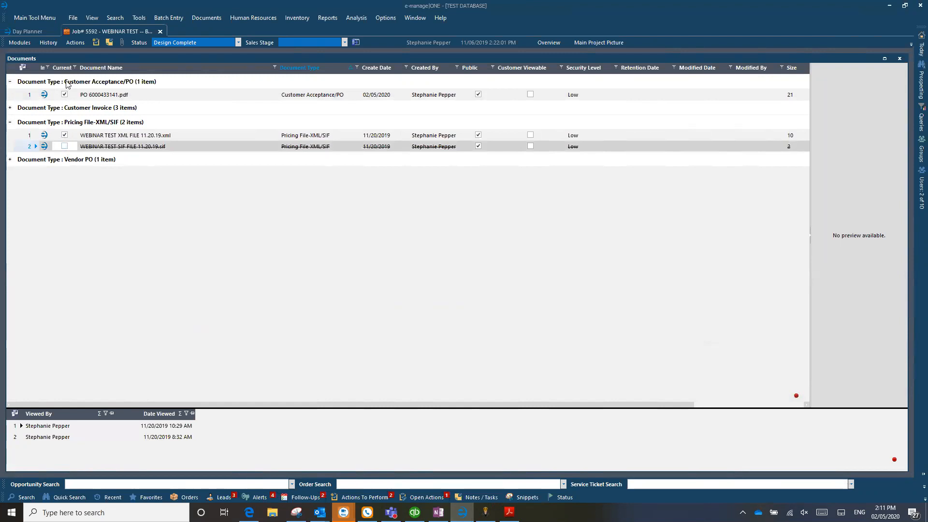
Step: Mark WEBINAR TEST XML FILE 11.20.19.xml as not current, save it, and mark it as current again
left_click(65, 137)
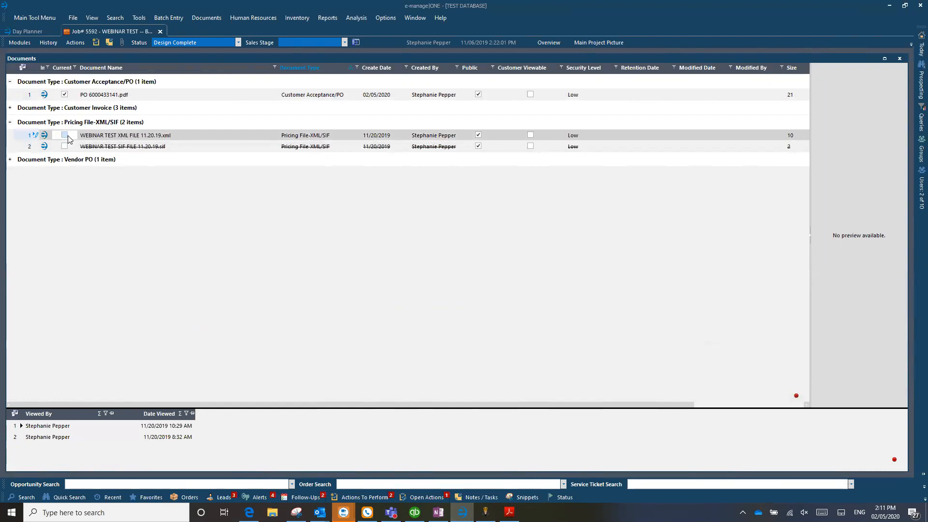
key("ctrl+s")
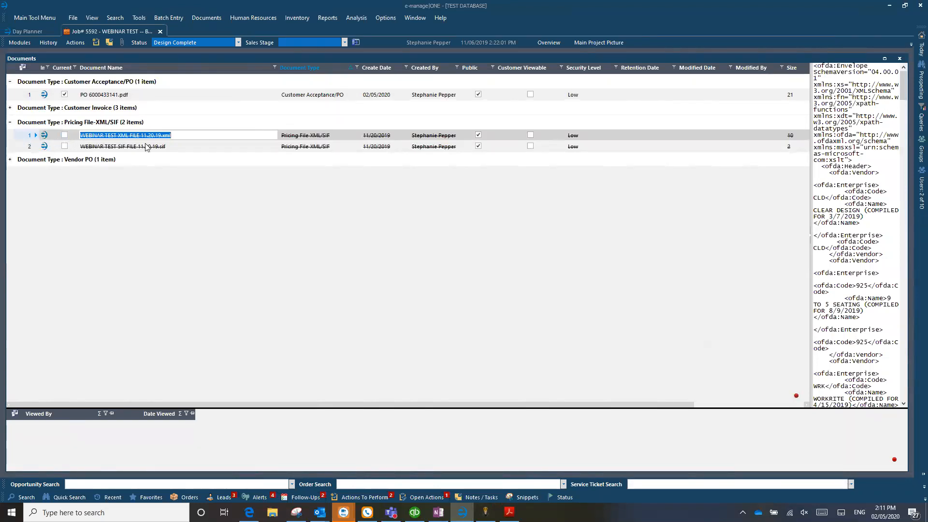
left_click(64, 135)
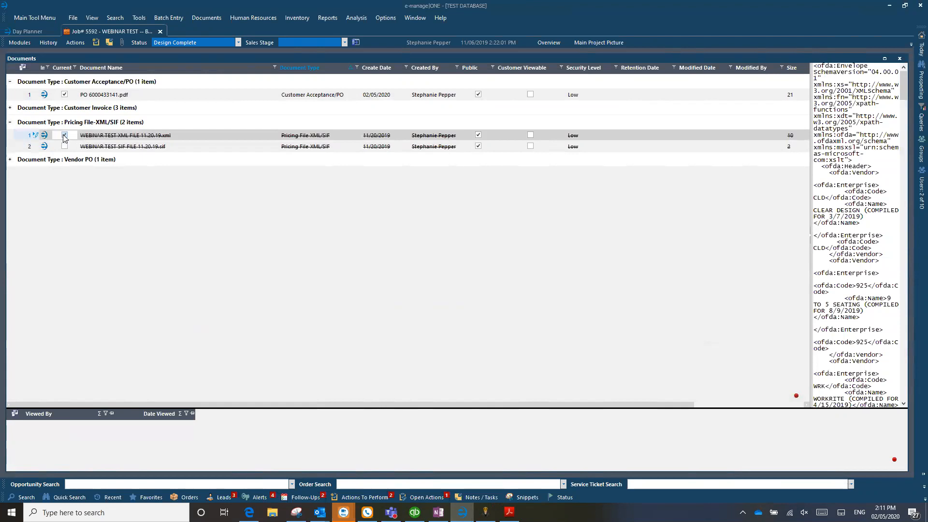
key("Tab")
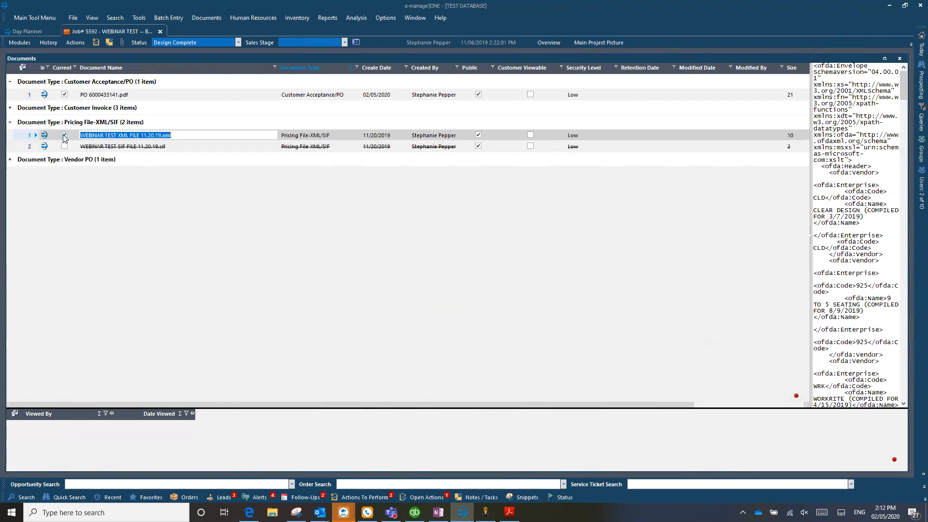
Step: Close the open PDF and send the TULSA COUNTY_ADMIN BLDG_QUOTE file from the desktop to e-manage One Upload To Record
left_click(889, 6)
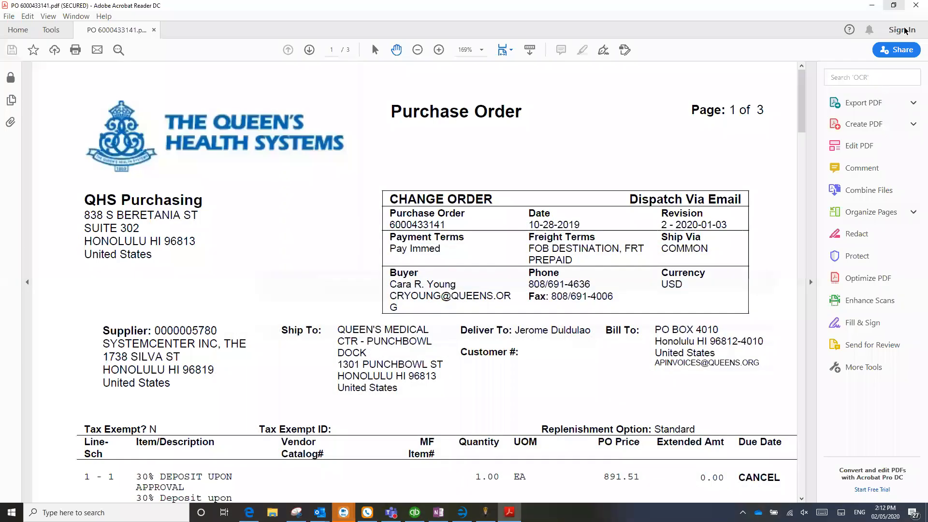
left_click(915, 5)
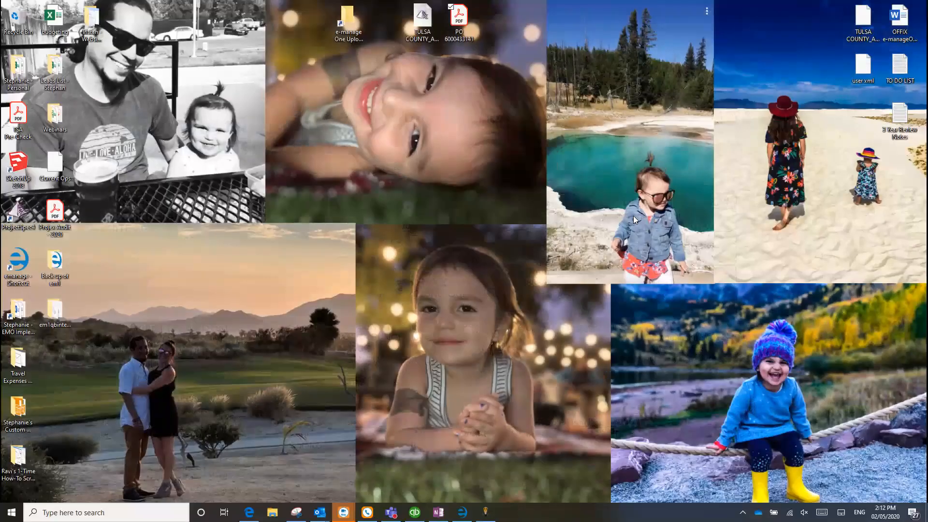
left_click(414, 20)
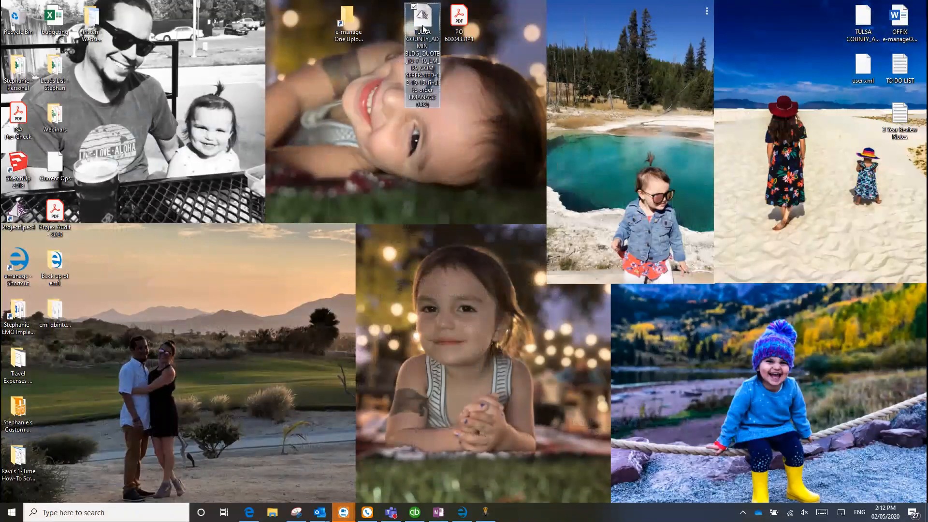
right_click(422, 27)
mouse_move(388, 127)
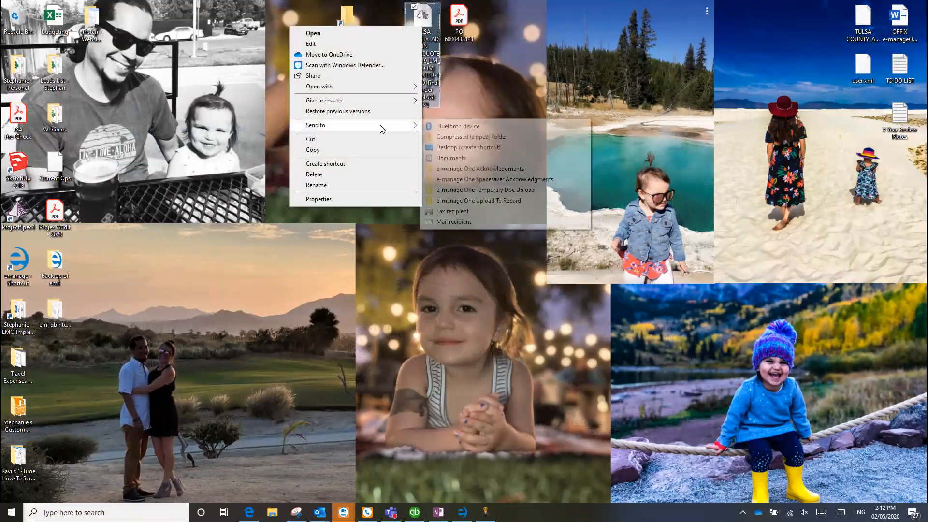
left_click(478, 201)
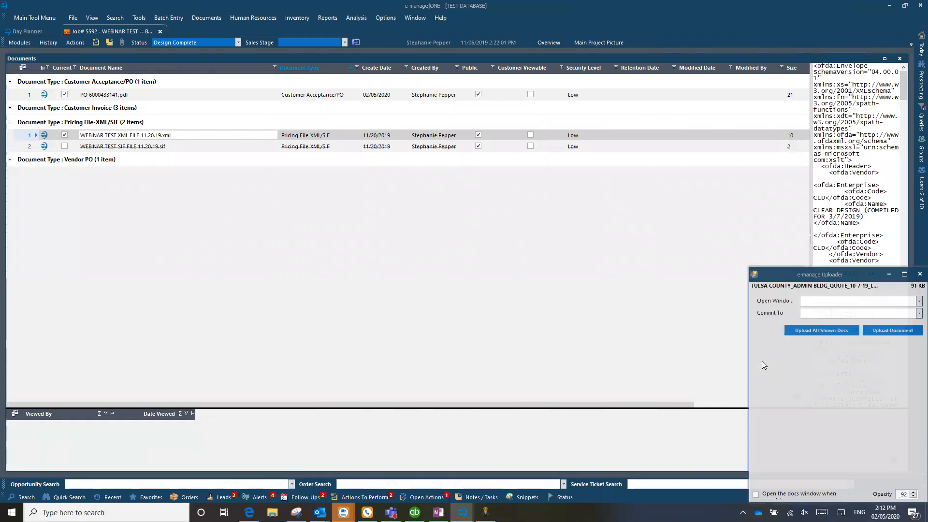
Step: Upload the TULSA COUNTY quote file to Job# 5592 - WEBINAR TEST with document type Pricing File-XML/SIF
left_click(819, 300)
left_click(814, 322)
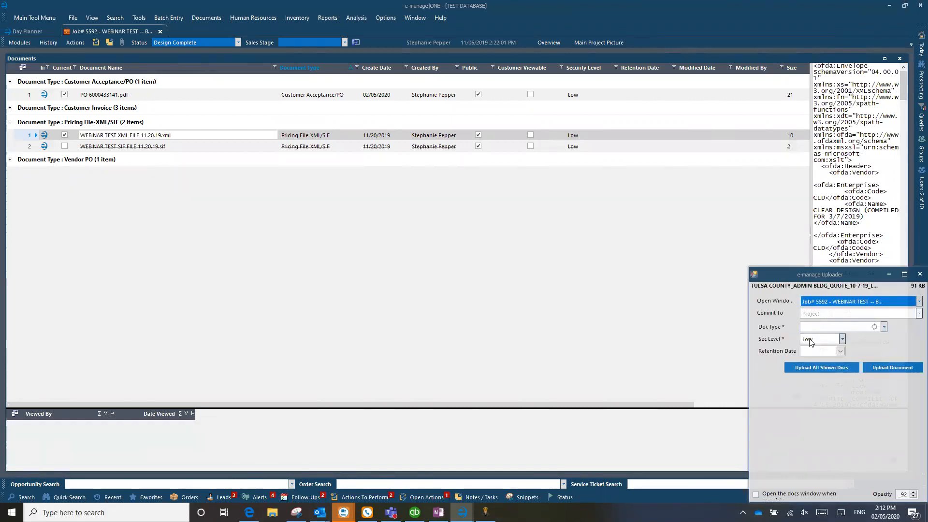
left_click(818, 326)
type("p")
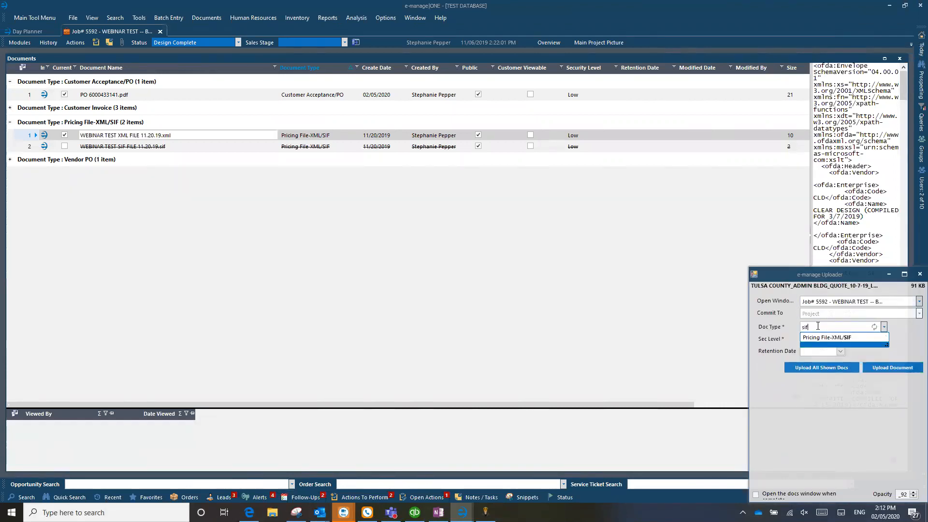
left_click(819, 338)
left_click(883, 367)
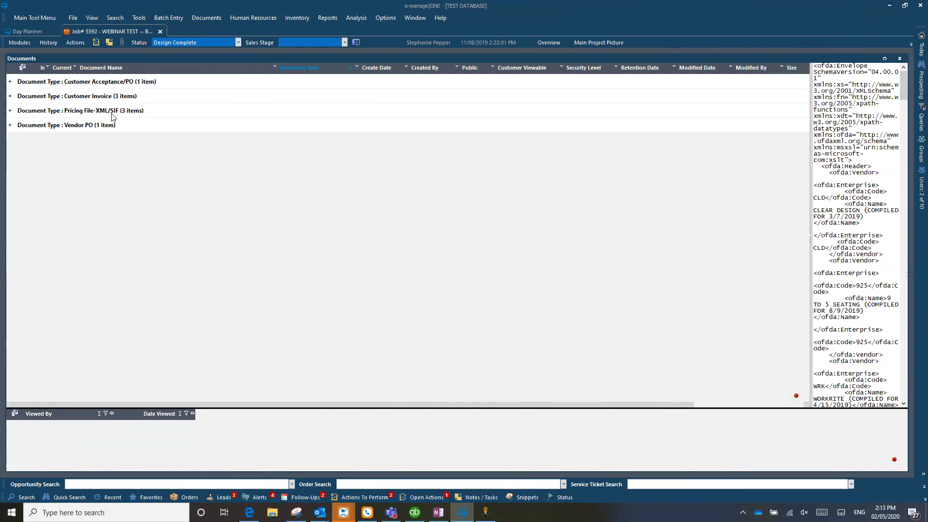
Step: Expand the Pricing File-XML/SIF group, check the new file's document type, and mark WEBINAR TEST XML FILE 11.20.19.xml as not current
left_click(9, 110)
left_click(294, 121)
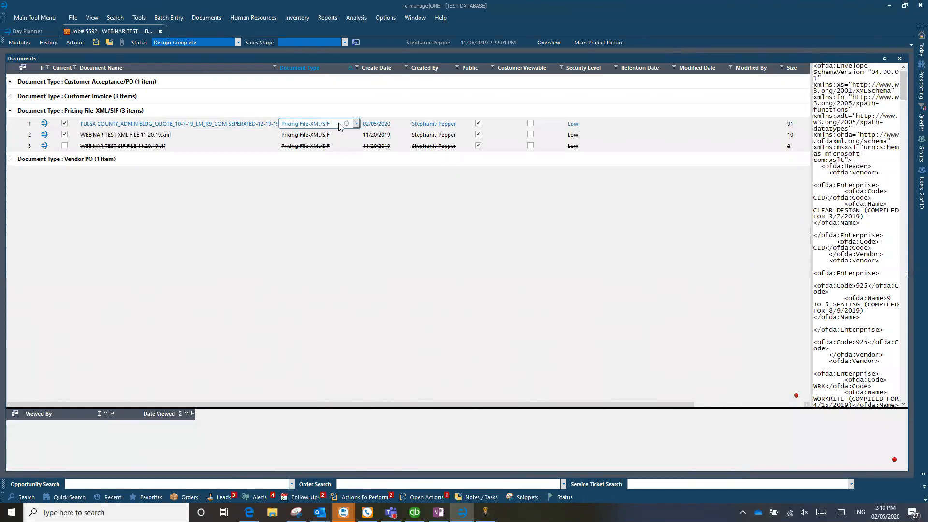
left_click(358, 124)
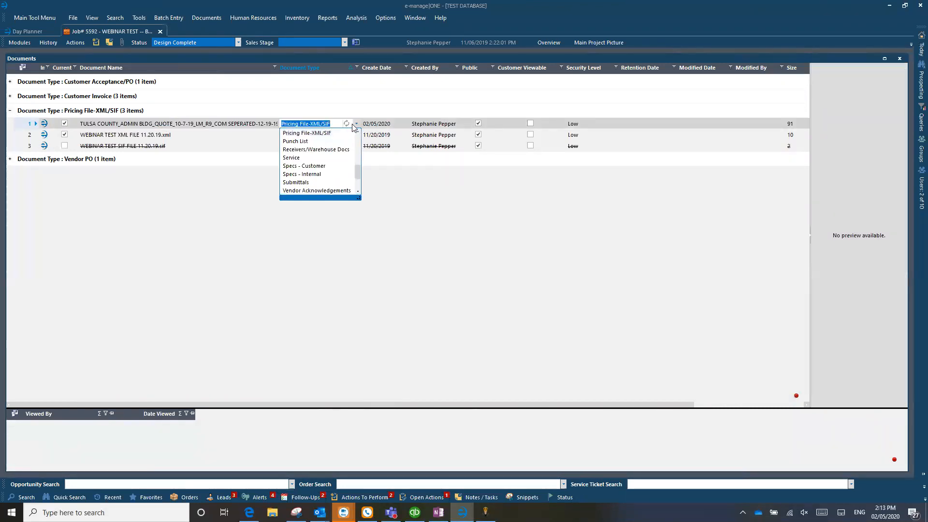
left_click(356, 124)
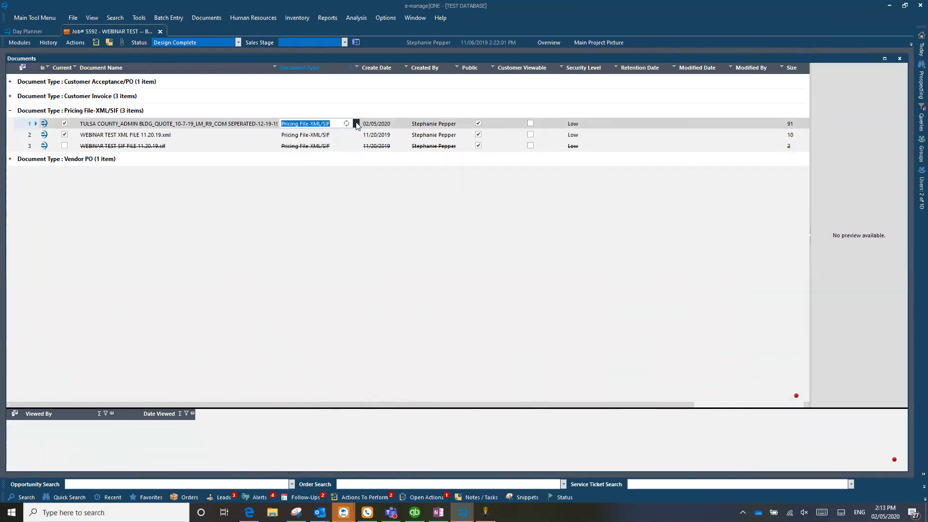
left_click(65, 135)
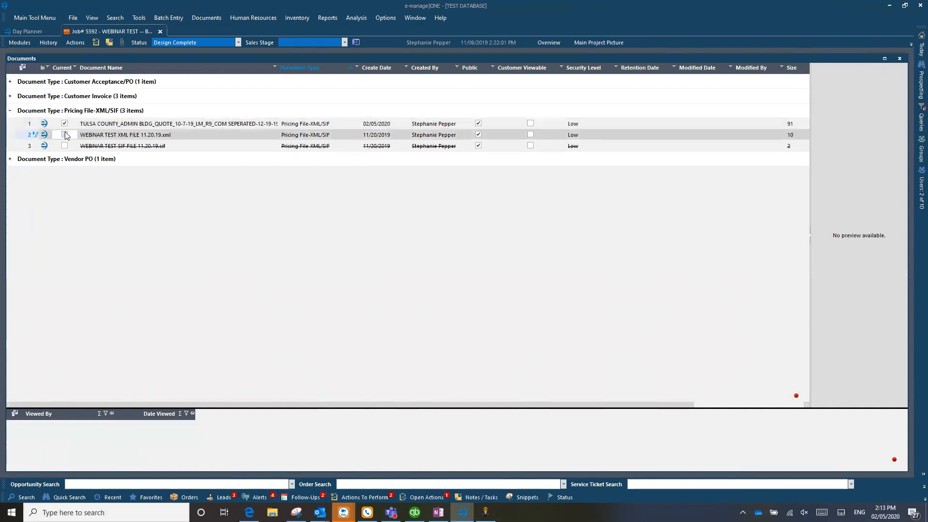
key("Tab")
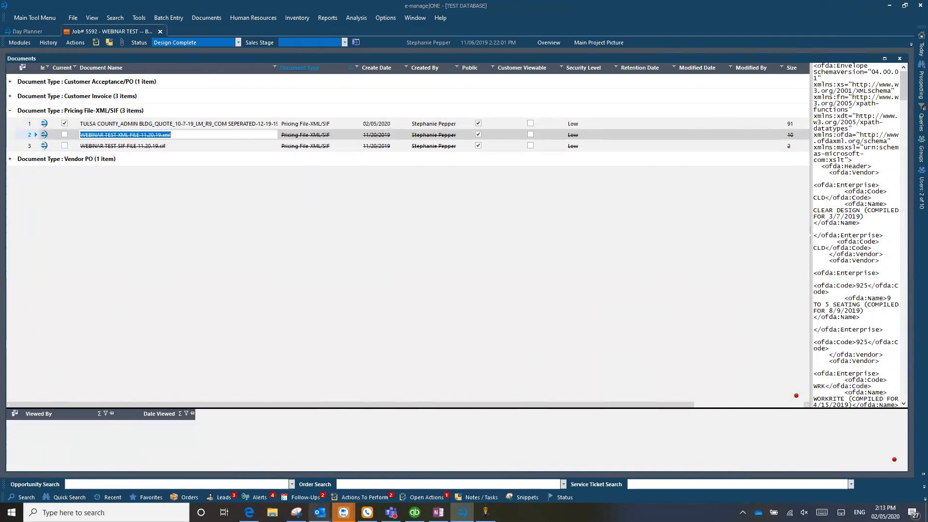
Step: Open the Outlook message about dropped SIF finishes, choose the e-manage One Upload To Record folder for saving it, and close the message
left_click(320, 512)
left_click(366, 458)
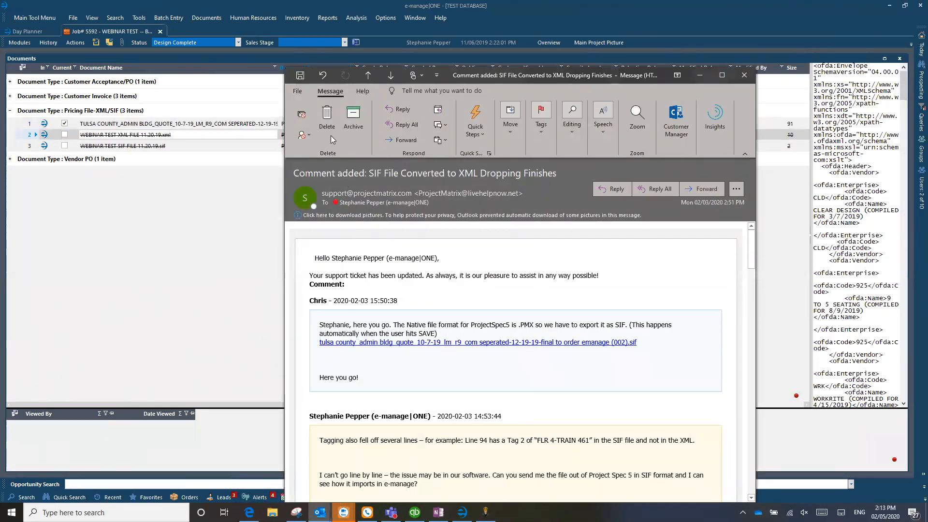
left_click(293, 93)
key("Escape")
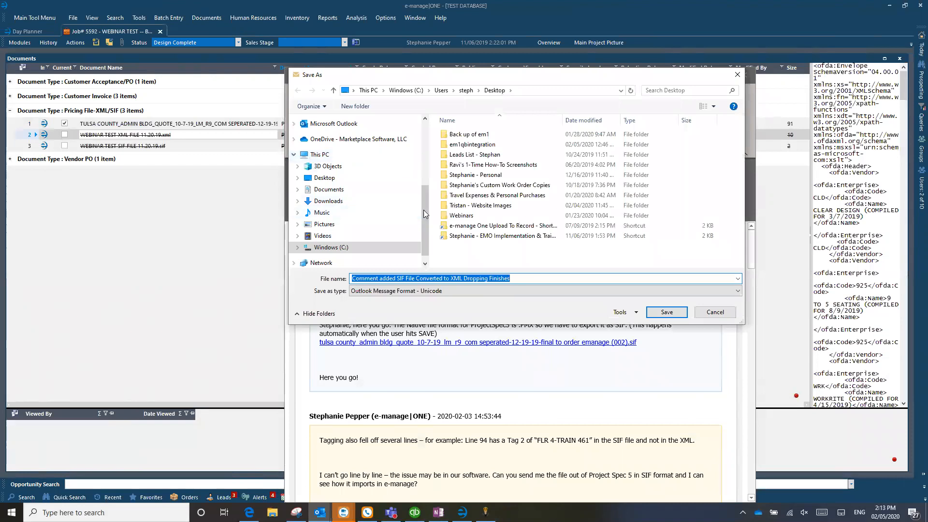
scroll(423, 209, "up", 5)
left_click(357, 173)
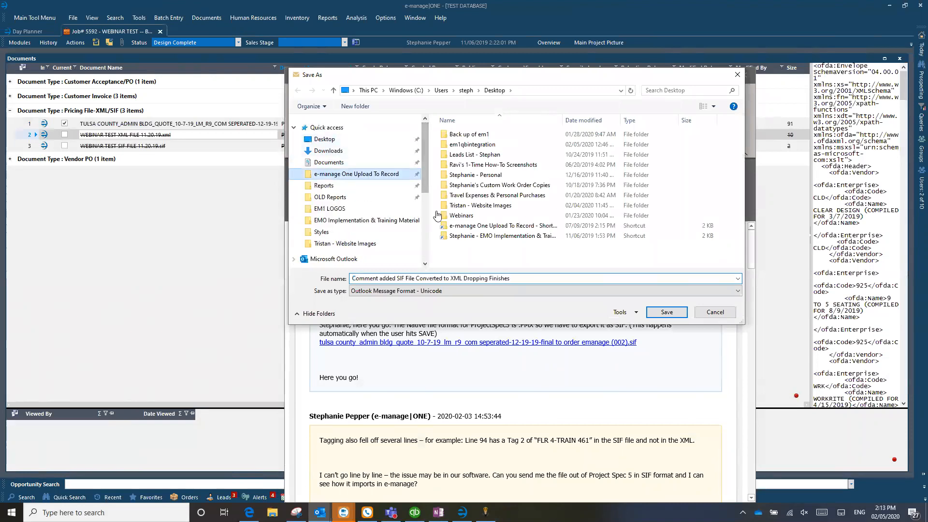
left_click(666, 312)
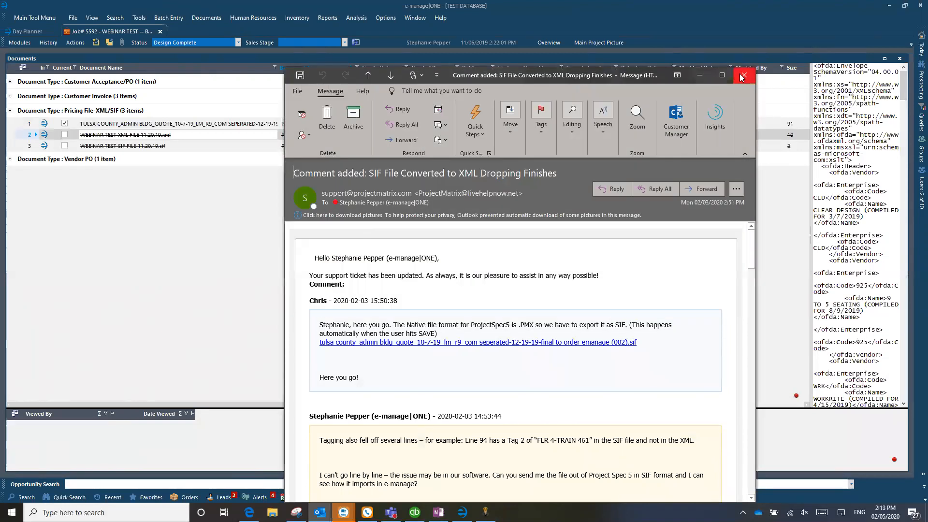
left_click(743, 76)
Step: Reposition the e-manage One Upload To Record shortcut on the desktop and return to the e-manage job documents
left_click(889, 5)
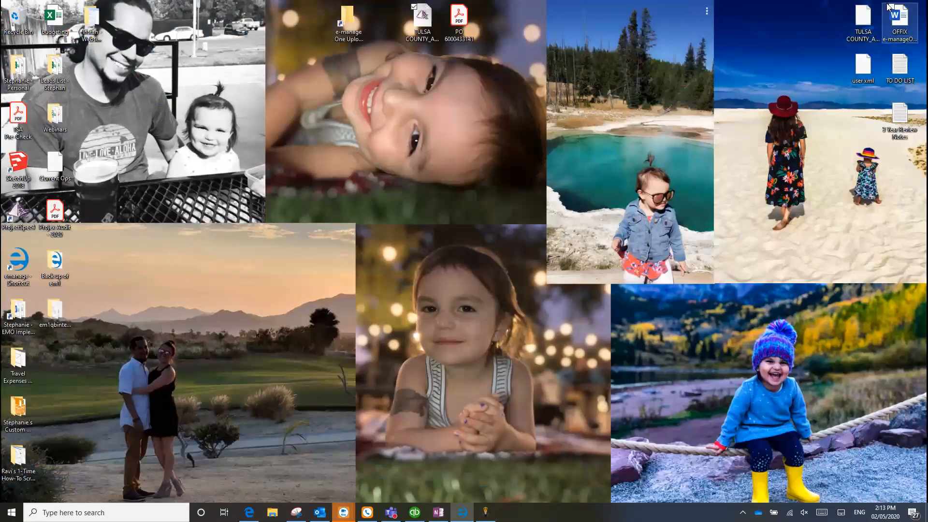
left_click_drag(341, 24, 303, 42)
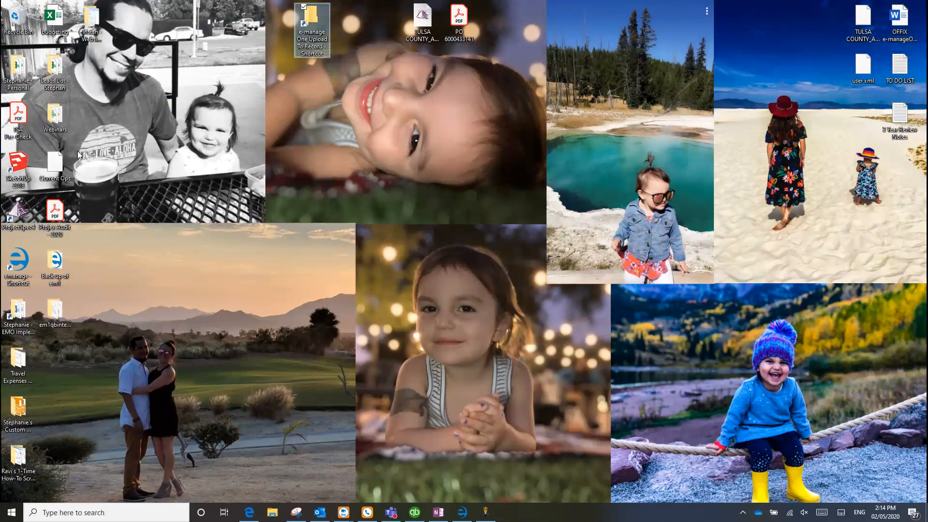
mouse_move(55, 164)
left_mouse_down()
mouse_move(206, 160)
mouse_move(316, 20)
mouse_move(113, 161)
mouse_move(90, 173)
mouse_move(58, 169)
left_mouse_up()
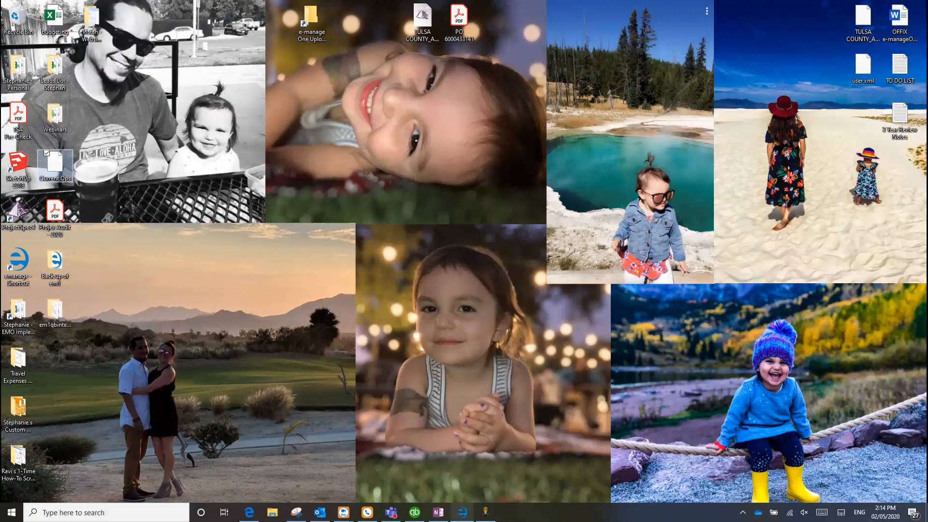
left_click(462, 512)
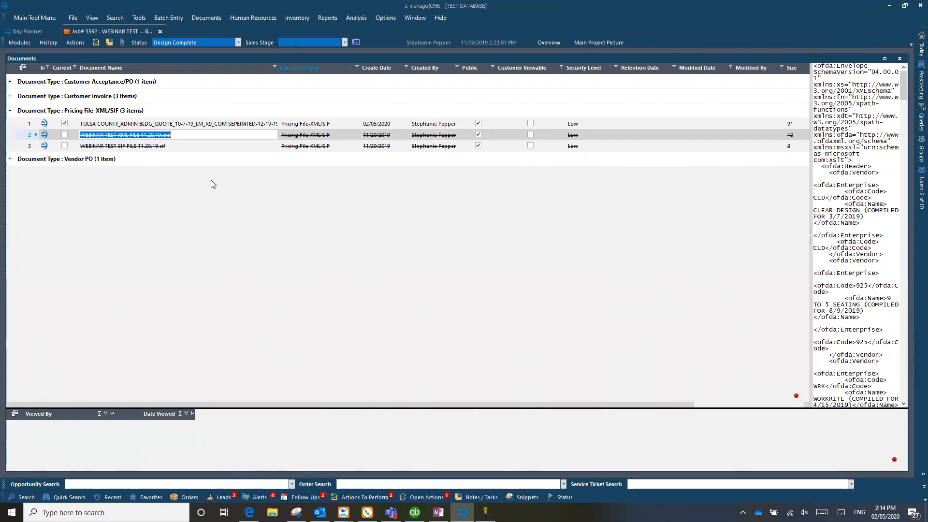
Step: Open the Submit Action Item(s) form for WEBINAR TEST, detach it from the main window, and place it over the desktop
left_click(97, 43)
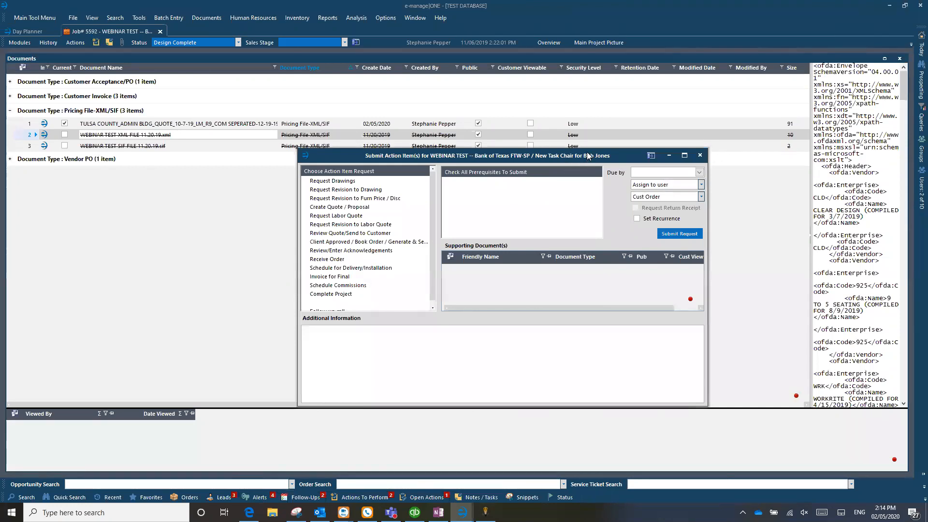
left_click_drag(588, 155, 586, 132)
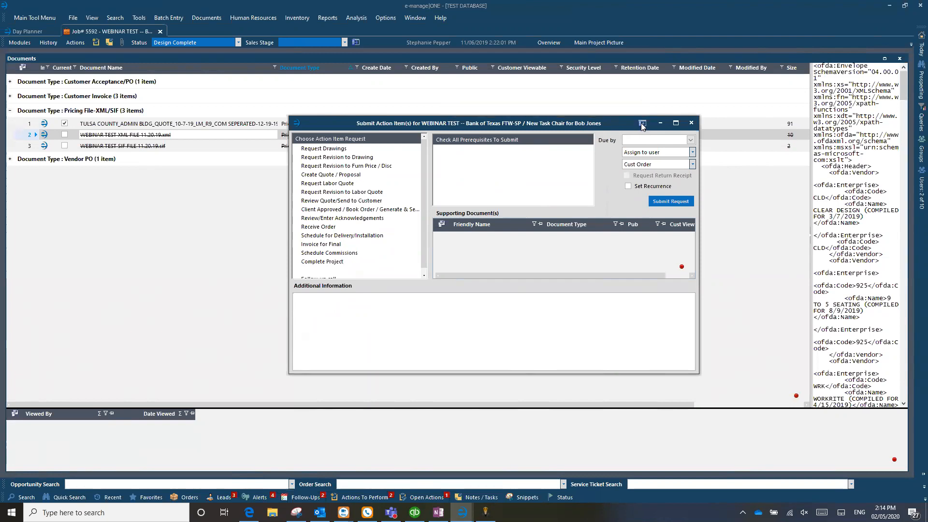
left_click(641, 124)
left_click(889, 6)
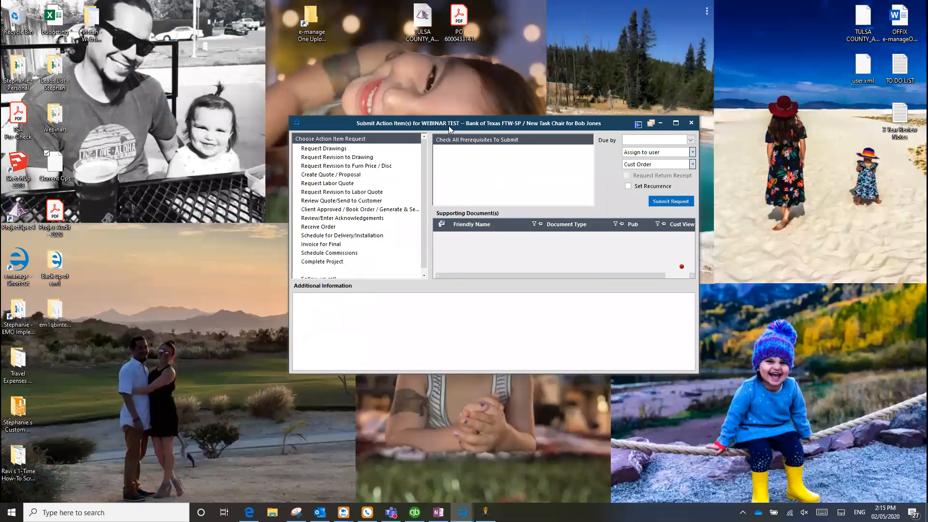
left_click_drag(448, 126, 525, 129)
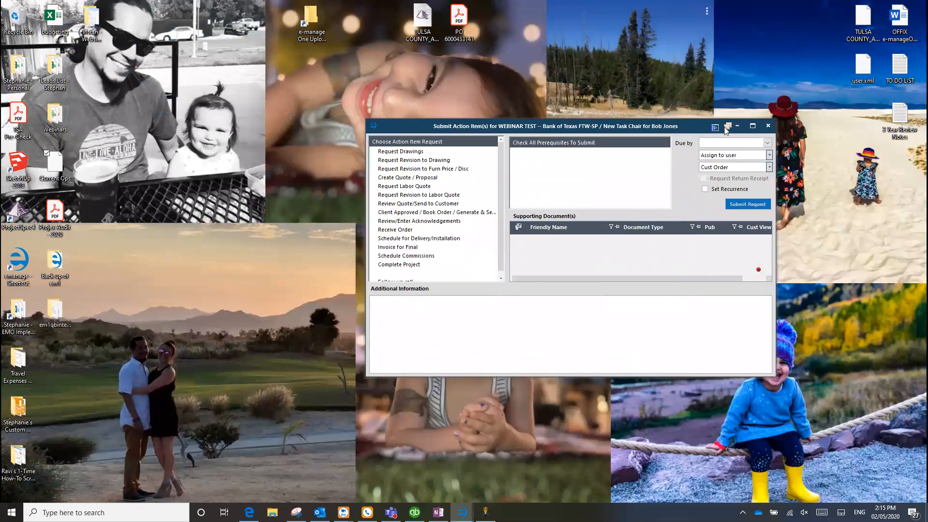
left_click_drag(615, 128, 509, 124)
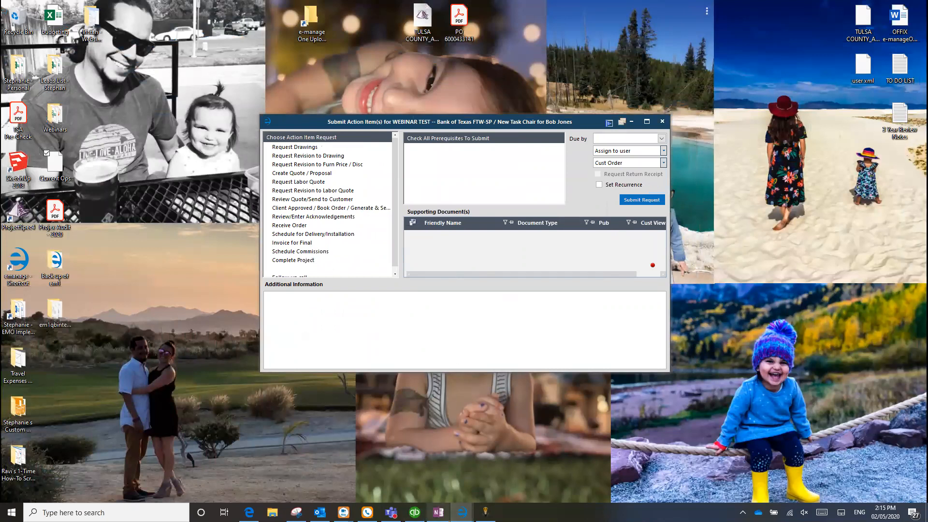
Step: Switch to OneNote, move the detached action item form over the notebook page, and minimize OneNote
left_click(438, 512)
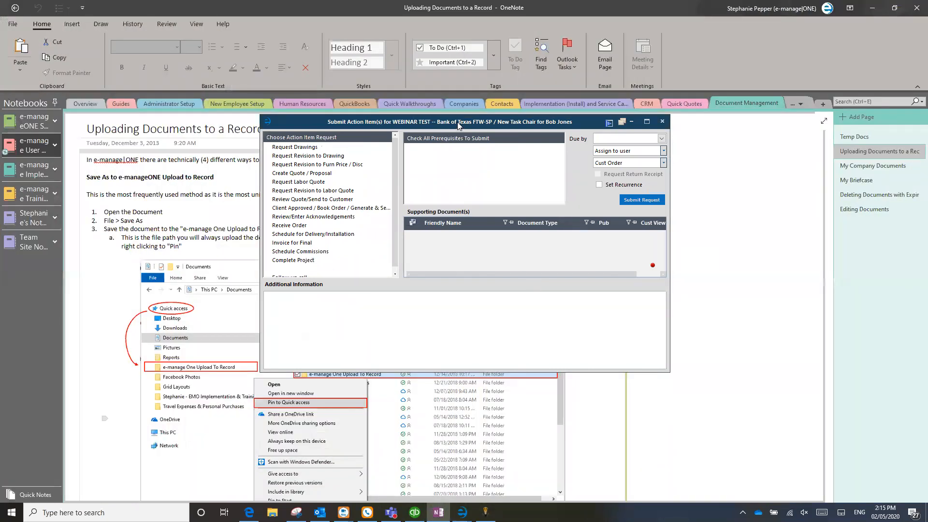
left_click(459, 135)
left_click_drag(458, 123, 496, 126)
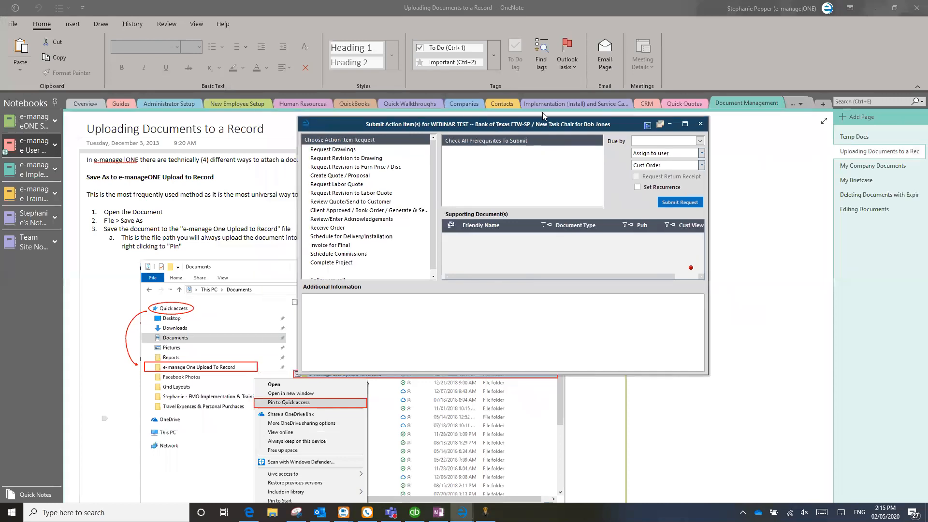
left_click(879, 5)
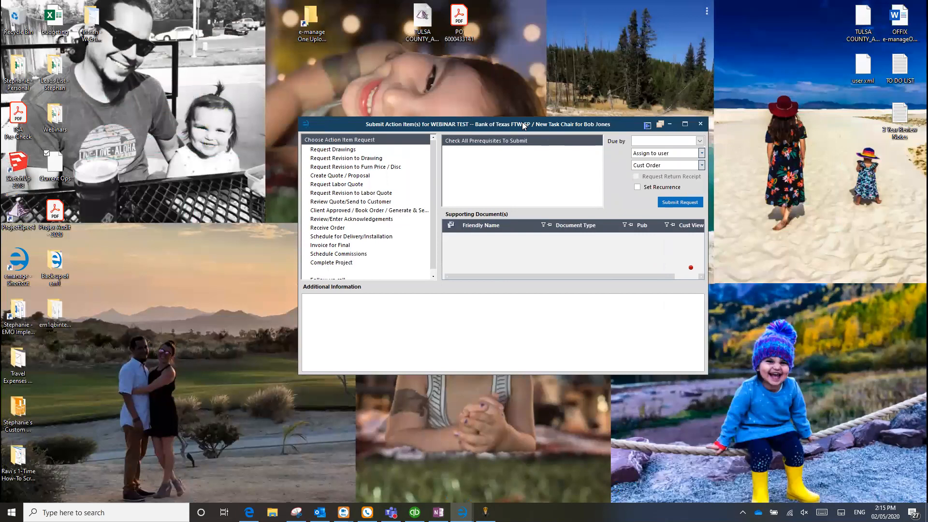
Step: Choose the Request Drawings action item and attach PO 6000433141.pdf from the desktop as a supporting document
left_click(341, 149)
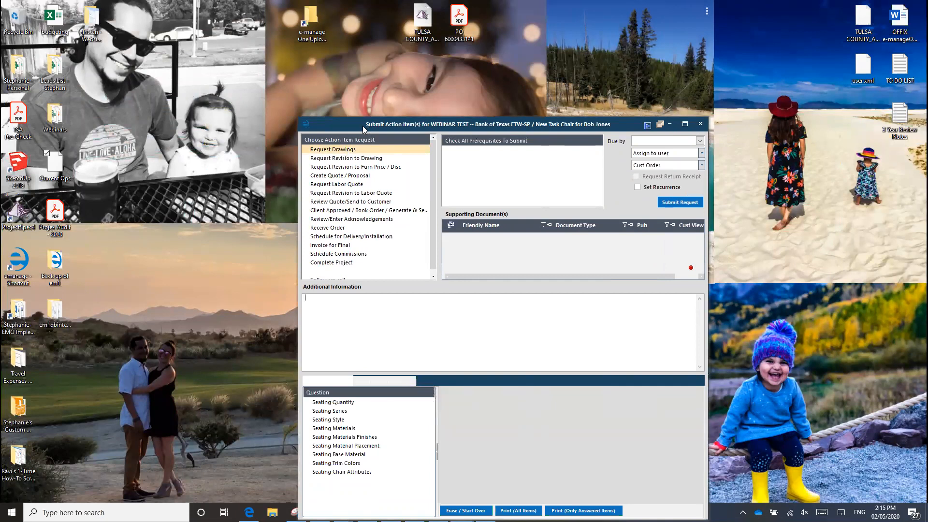
left_click_drag(459, 17, 478, 249)
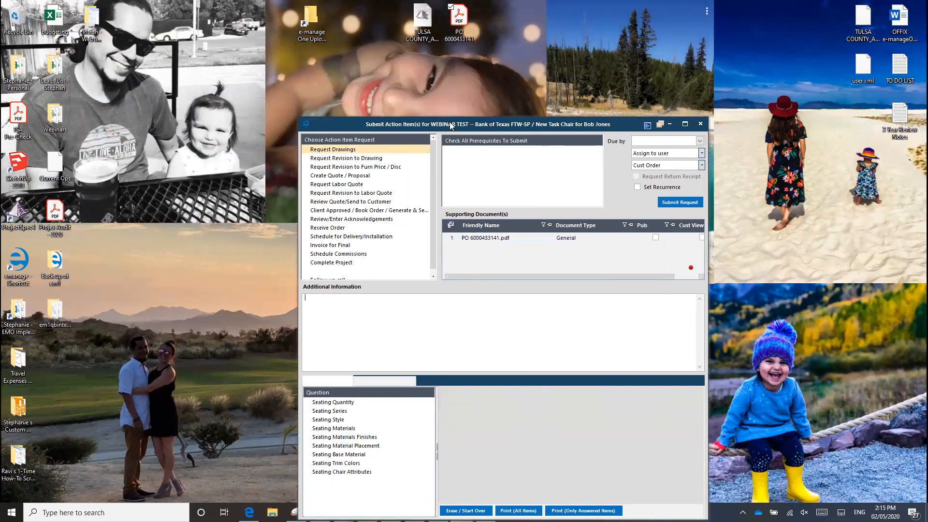
left_click_drag(450, 124, 415, 88)
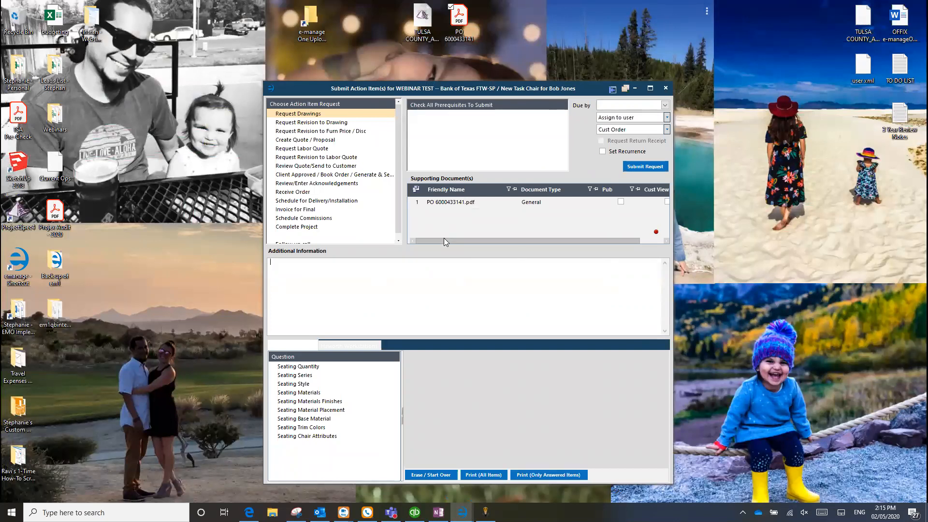
Step: Restore e-manage, expand the Customer Invoice group, and add the current Invoice - 5592-1 to the action item's supporting documents
mouse_move(462, 512)
left_click(430, 464)
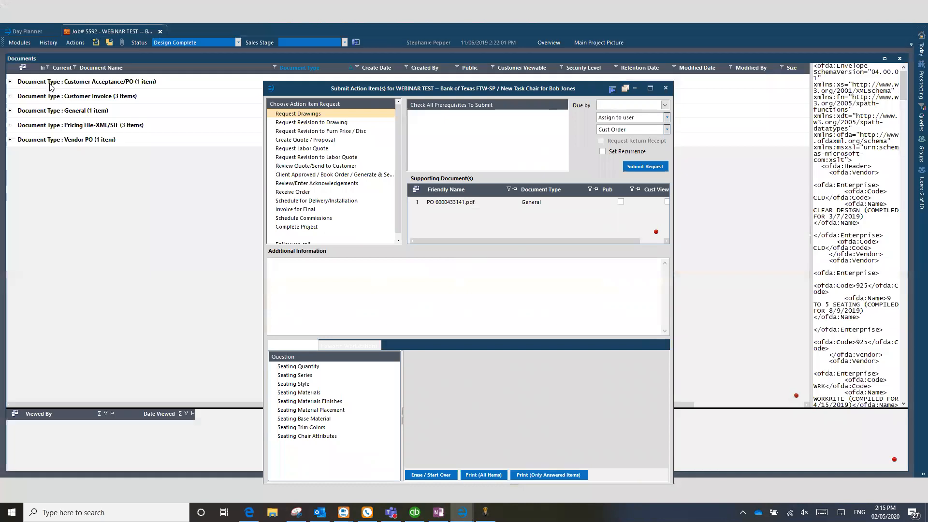
left_click(11, 96)
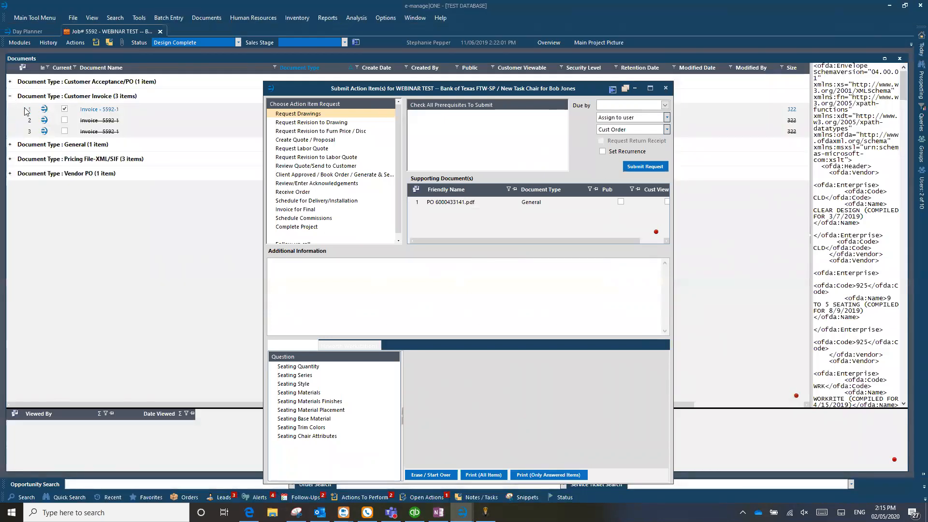
left_click(27, 111)
left_click_drag(28, 112, 424, 220)
left_click(479, 212)
left_click(431, 203)
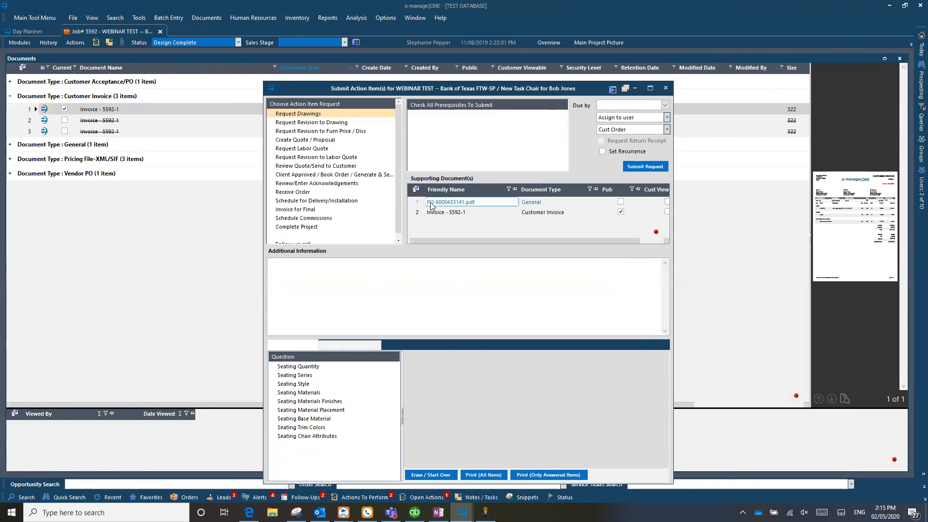
Step: Review the document type choices for the attached PO 6000433141.pdf, move the action item form off the document list, and close it without submitting
left_click(531, 203)
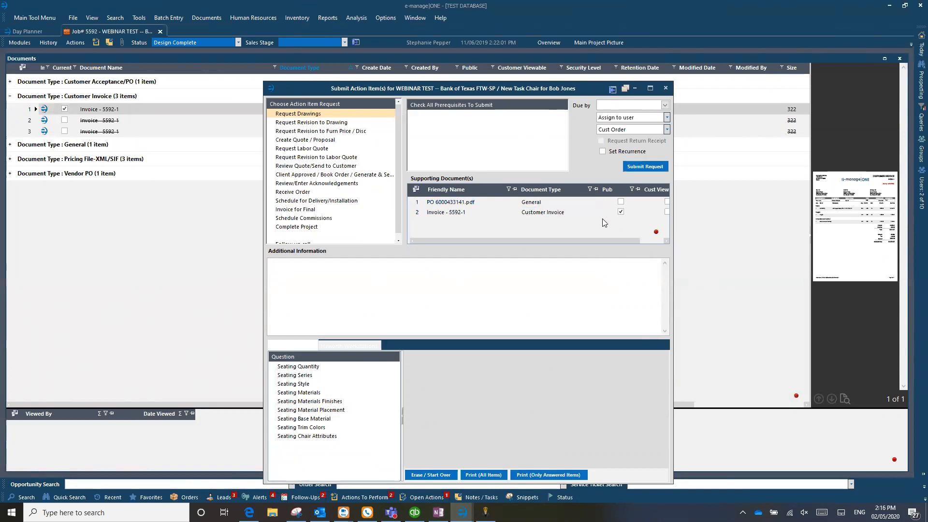
left_click(595, 202)
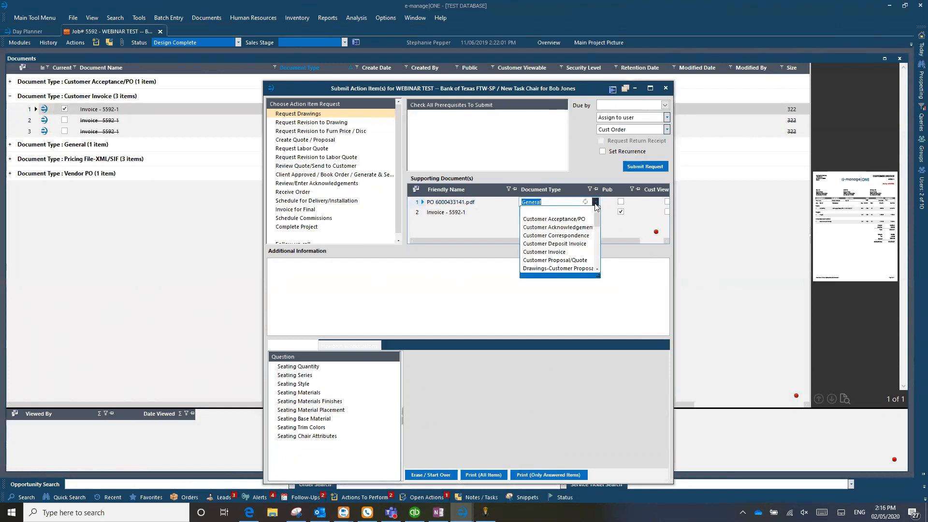
left_click(595, 205)
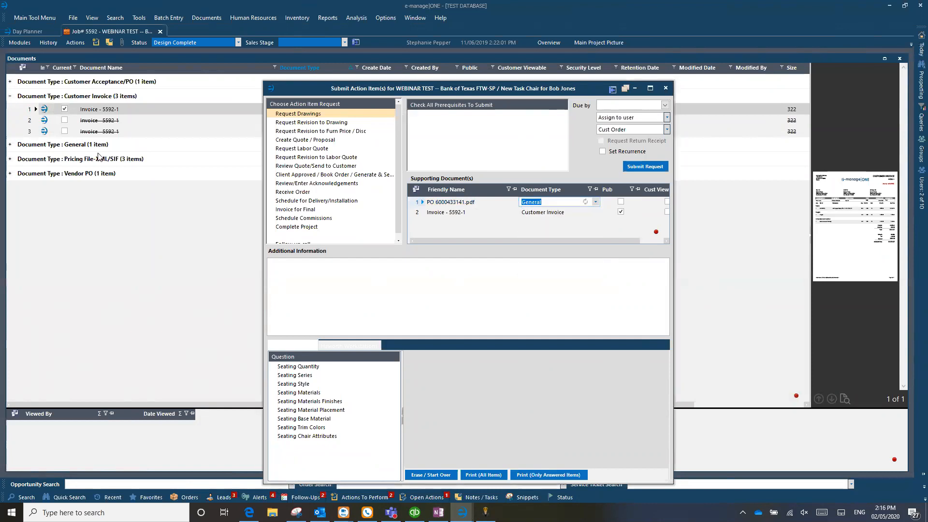
left_click_drag(327, 87, 316, 182)
left_click(312, 110)
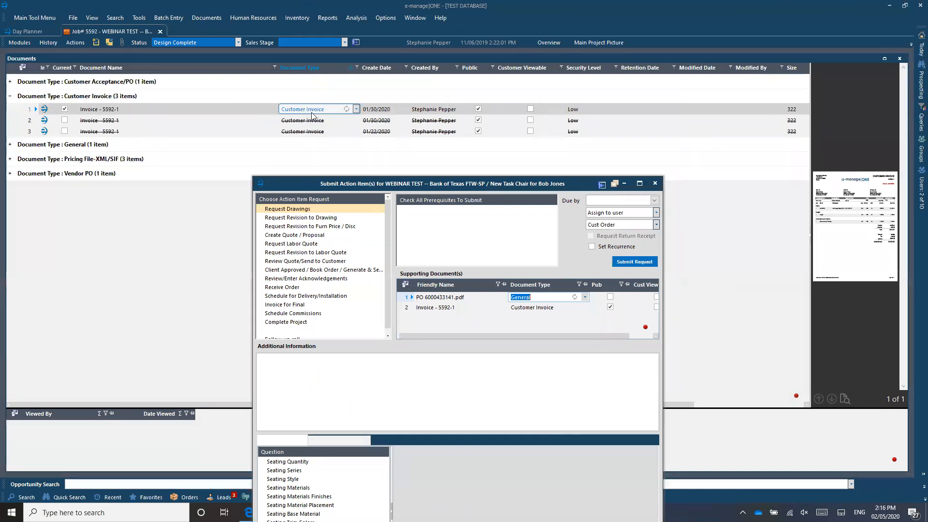
left_click(655, 184)
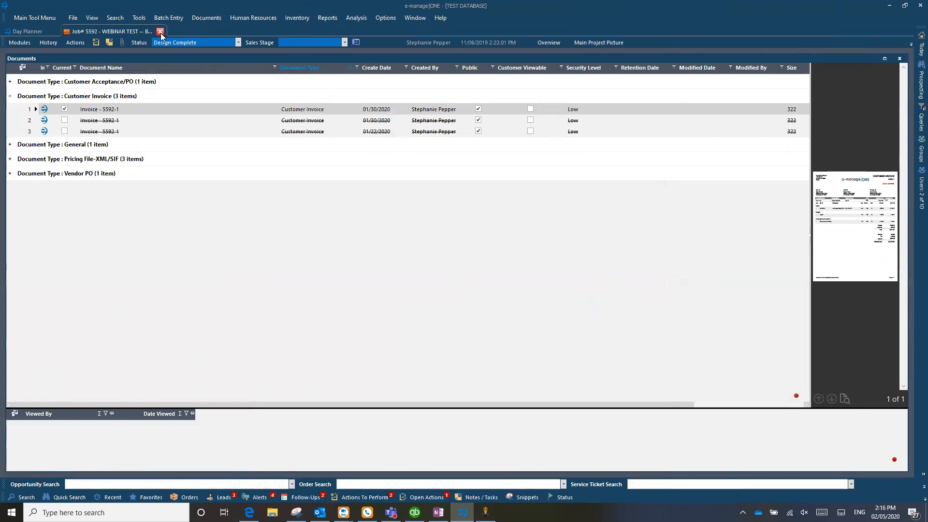
Step: Open Document Search, and copy the PO number from the Customer Acceptance/PO document name in the WEBINAR TEST job
left_click(205, 18)
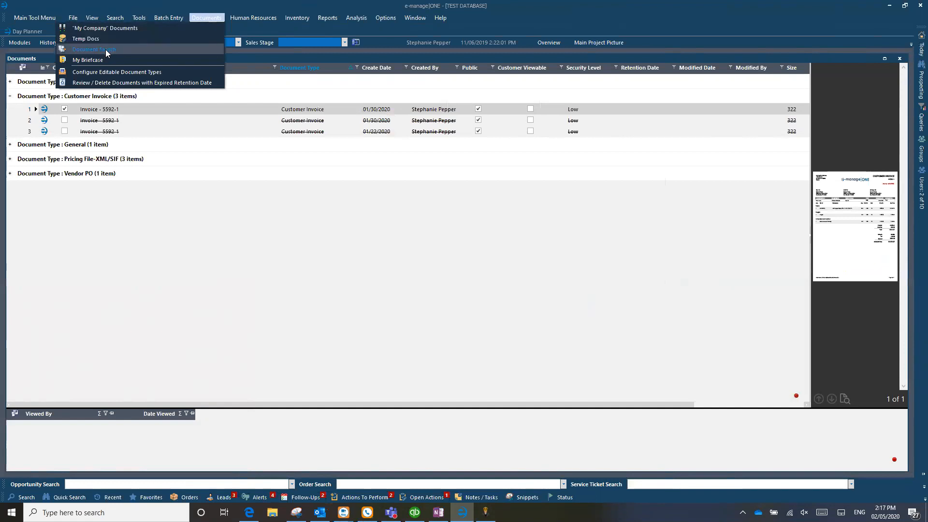
left_click(204, 20)
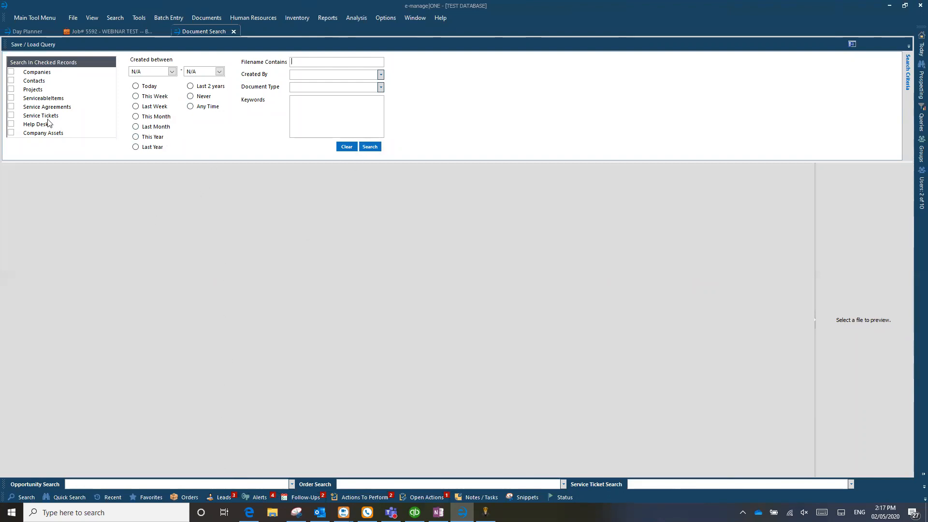
left_click(104, 31)
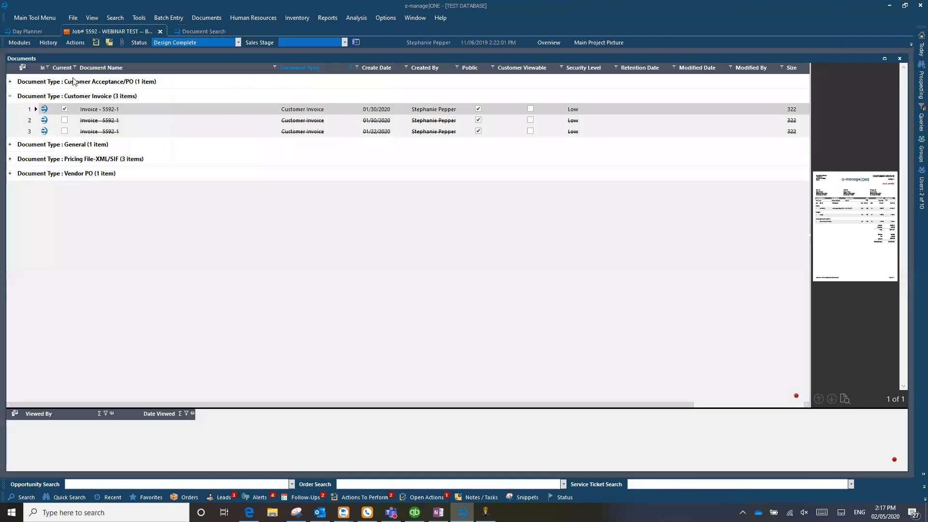
left_click(10, 81)
left_click(102, 96)
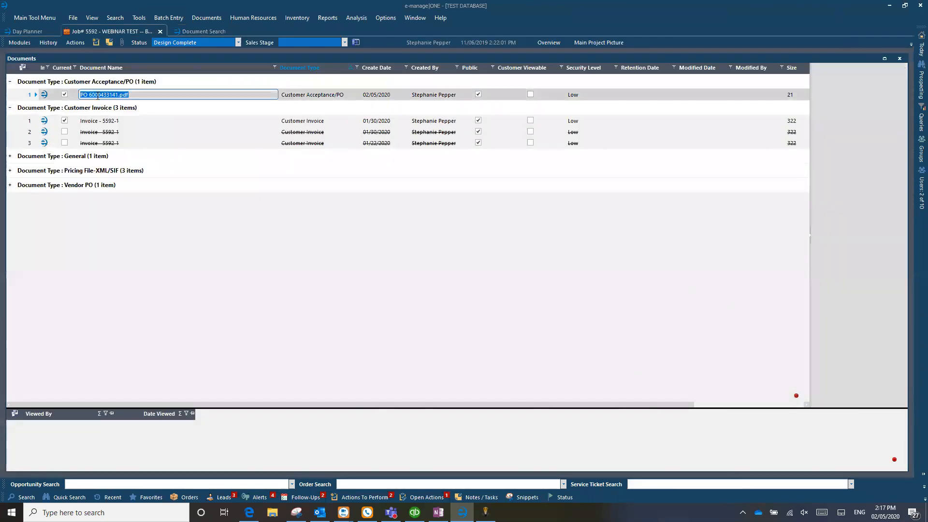
left_click_drag(89, 95, 118, 94)
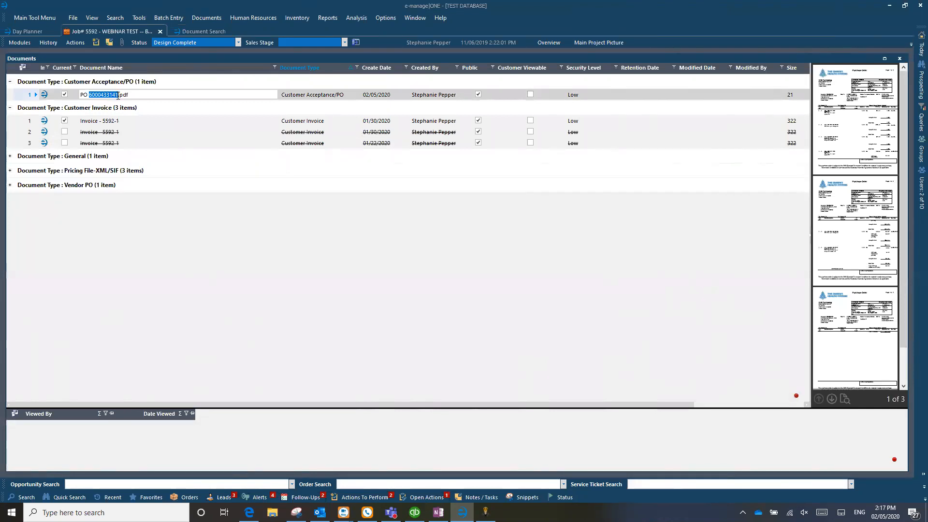
Step: Search Projects for documents created This Month whose filename contains the copied PO number
left_click(198, 31)
left_click(11, 88)
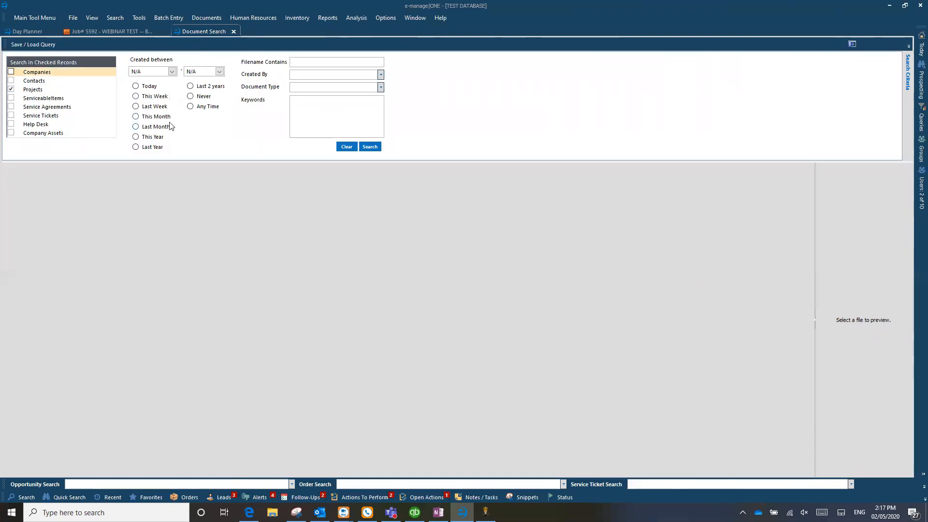
left_click(135, 117)
left_click(303, 61)
key("ctrl+v")
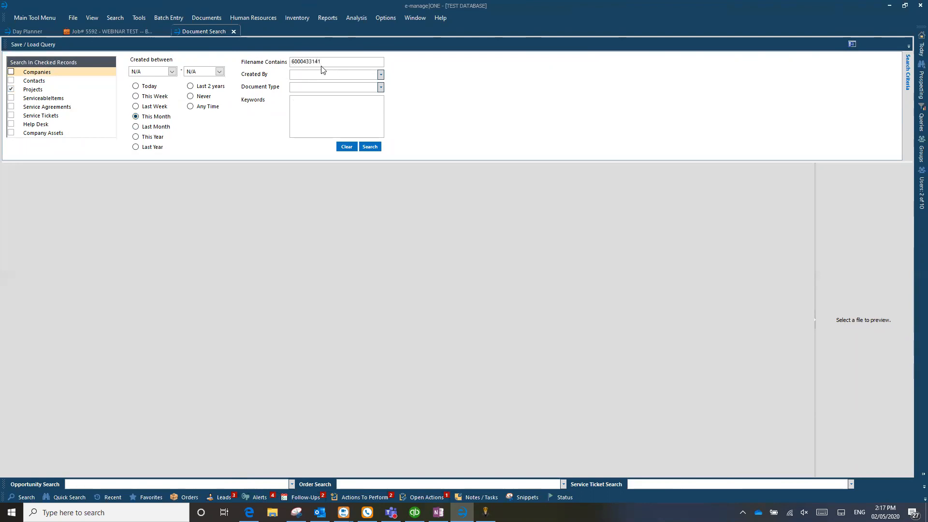
left_click(370, 147)
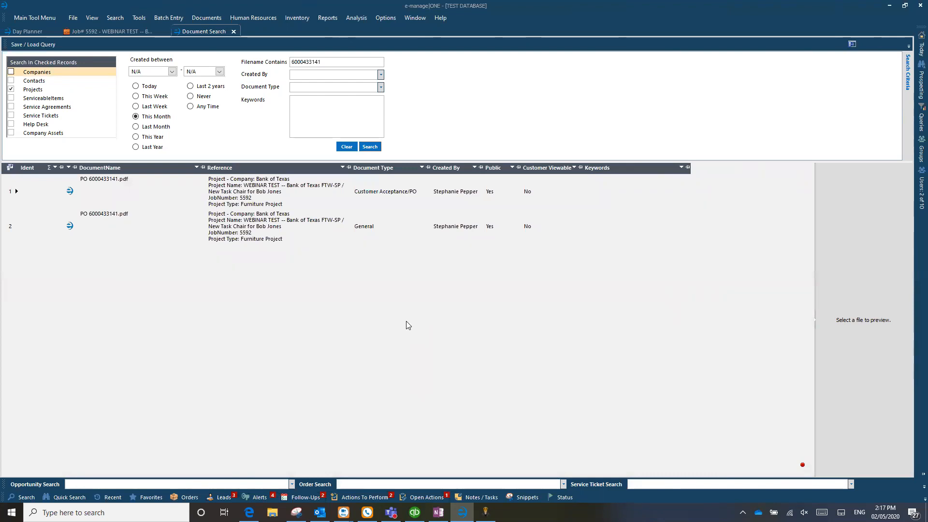
Step: Preview the Customer Acceptance/PO search result, widen the preview to a readable size, and look through its pages
left_click(108, 187)
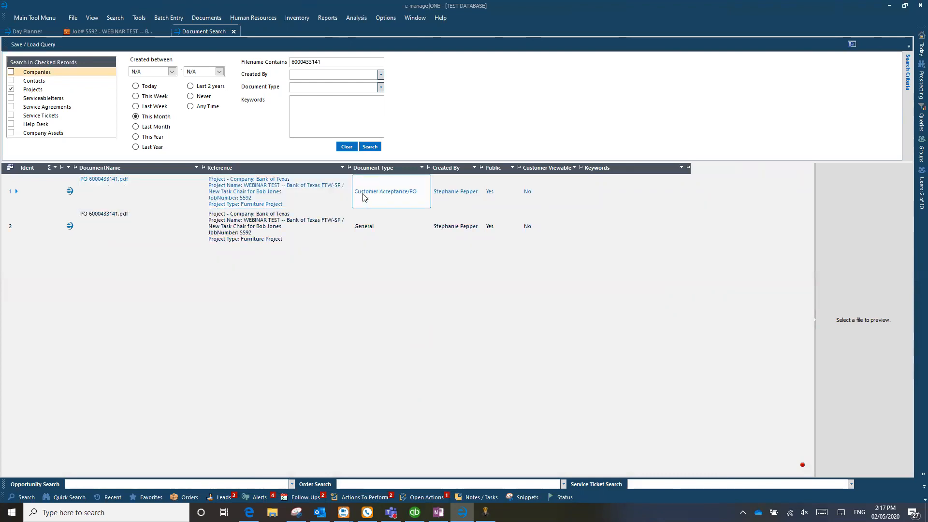
left_click(112, 192)
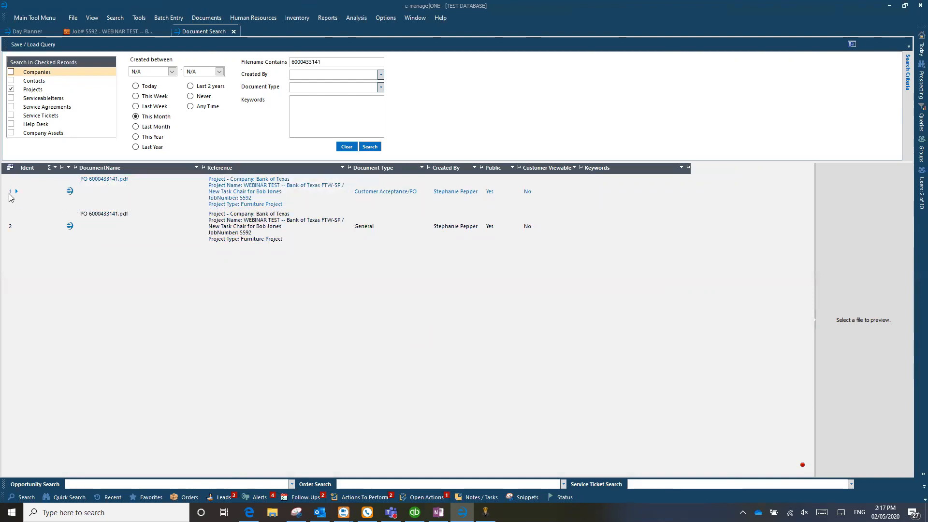
left_click(11, 194)
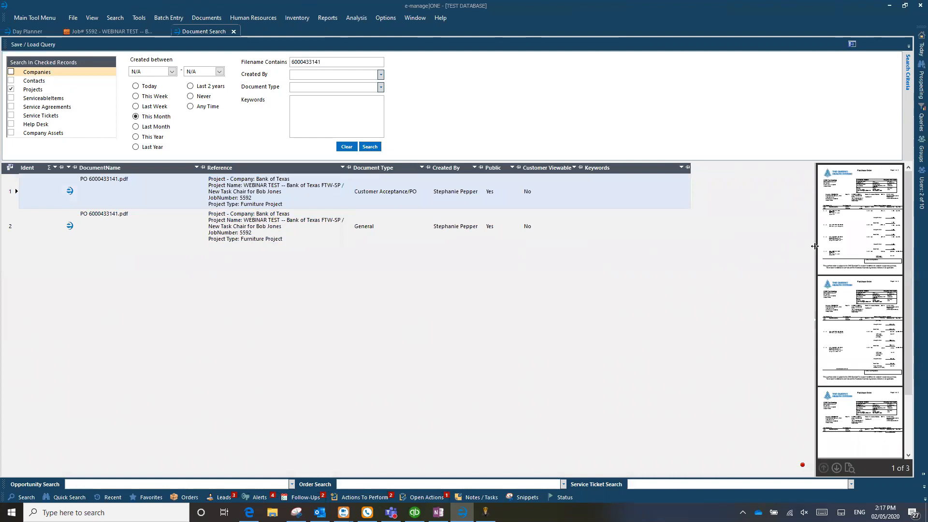
left_click_drag(814, 246, 488, 264)
left_click_drag(395, 282, 395, 283)
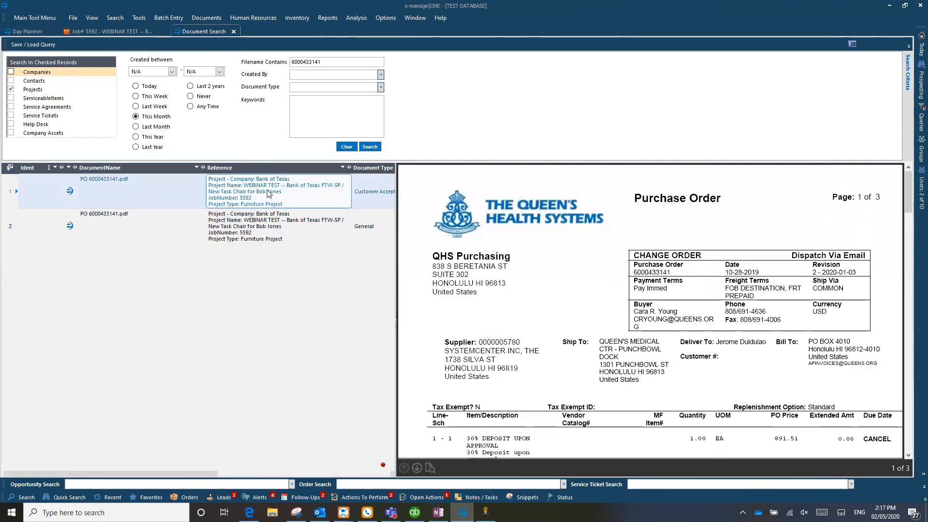
scroll(595, 396, "down", 10)
scroll(595, 396, "up", 10)
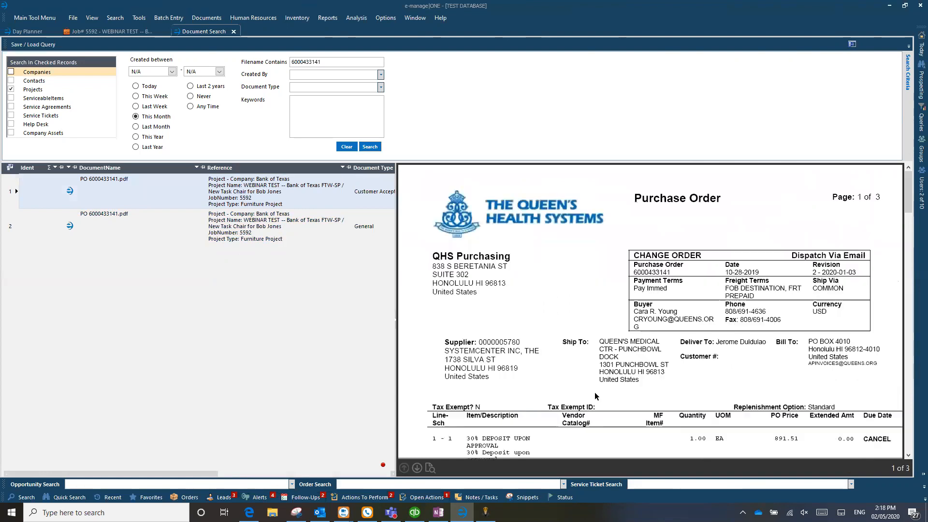
left_click(56, 200)
Step: Return to the WEBINAR TEST job, widen its purchase order preview to about half the window, and go back to Document Search
left_click(106, 32)
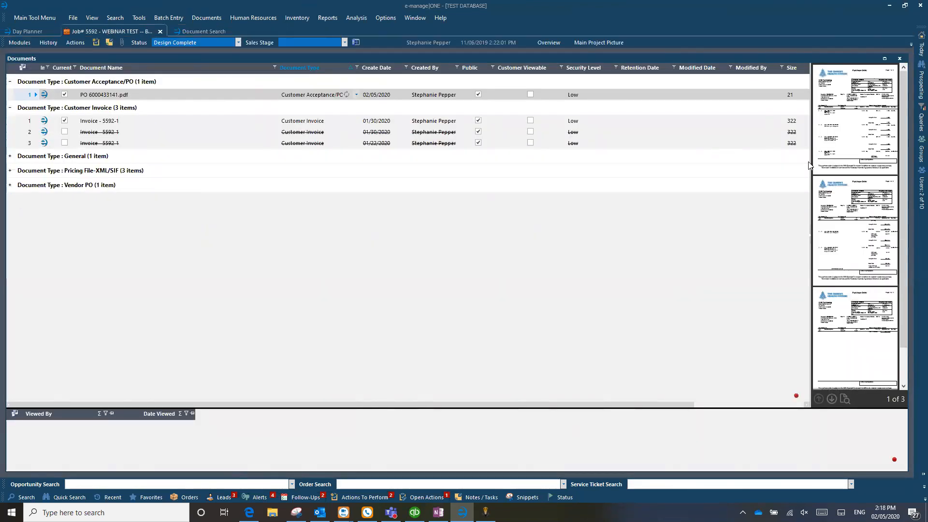
left_click_drag(458, 196, 422, 231)
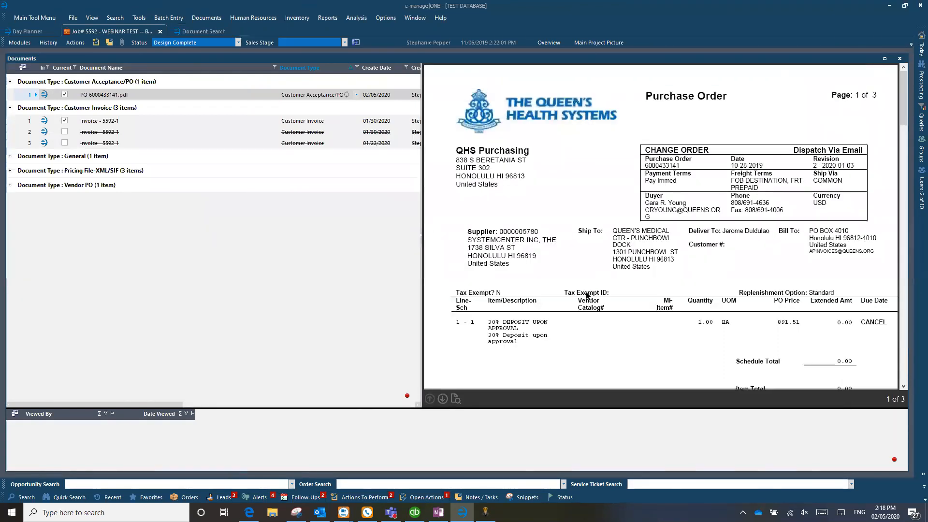
left_click(56, 98)
left_click(207, 31)
Step: Open My Company Documents, select Marketplace Software, and browse the files in the computer's Desktop folder
left_click(207, 17)
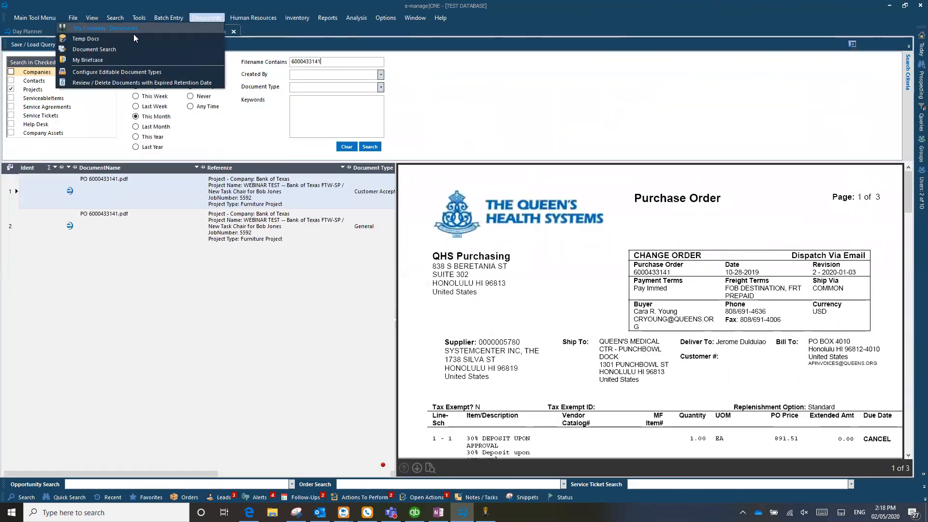
left_click(127, 28)
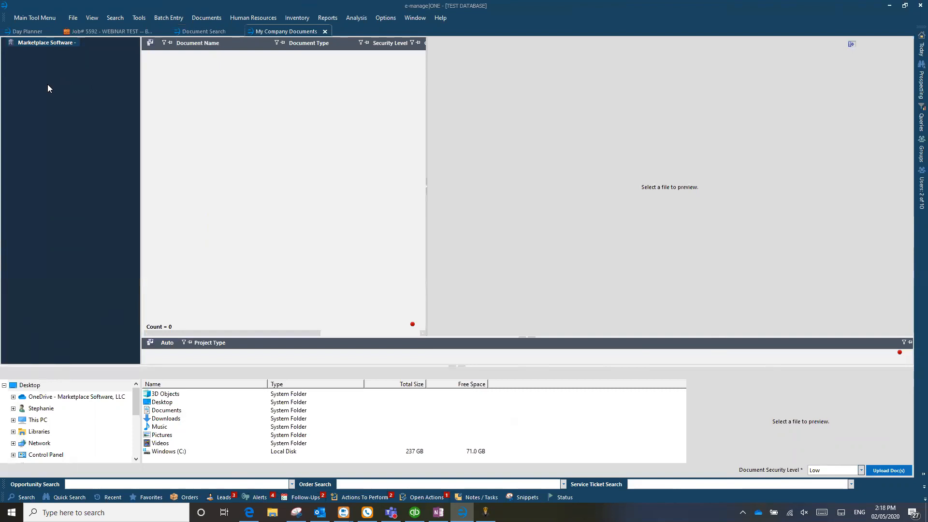
left_click(18, 44)
left_click(164, 402)
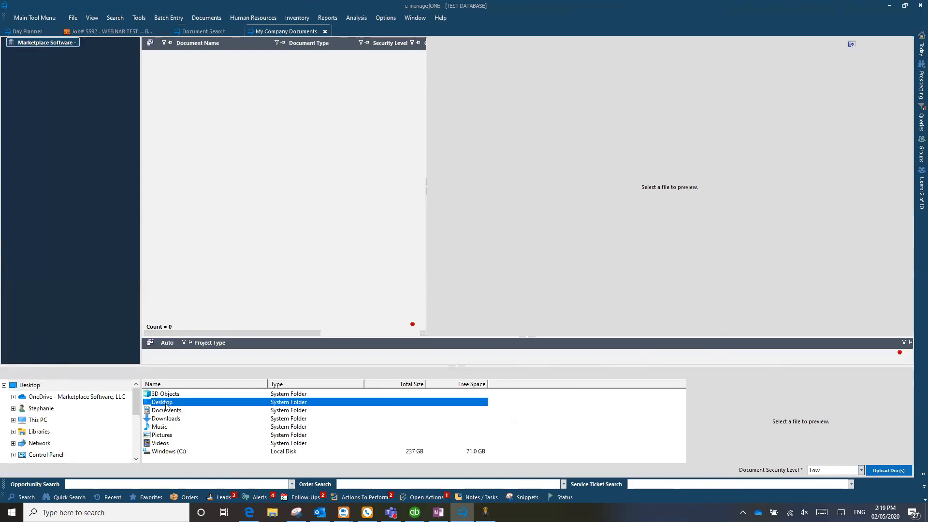
double_click(166, 404)
scroll(175, 436, "down", 5)
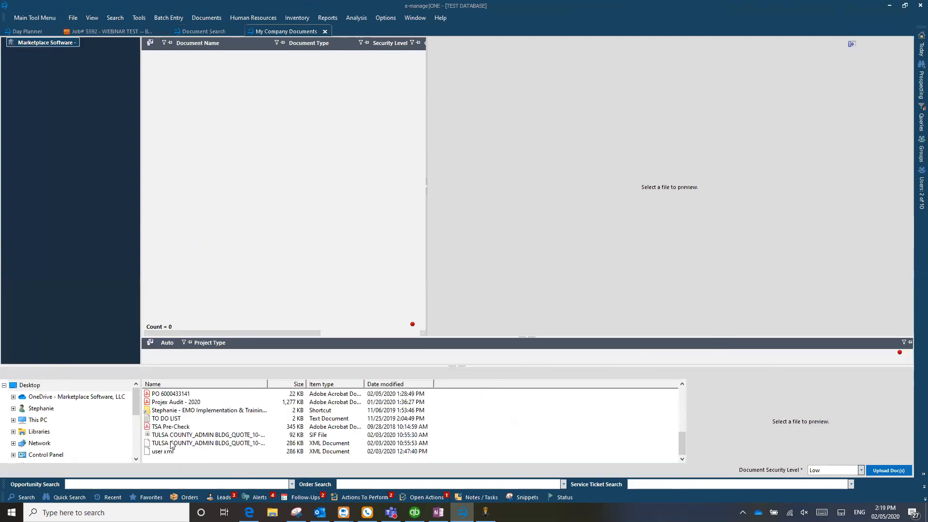
Step: Try to upload the TULSA COUNTY_ADMIN BLDG_QUOTE SIF file directly under Marketplace Software, and close ProjectSpec4
left_click(177, 437)
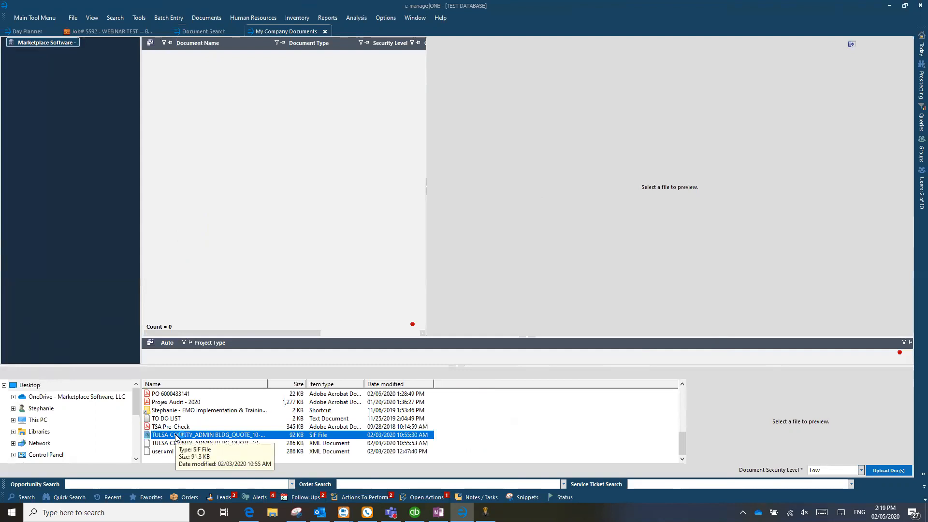
left_click(876, 471)
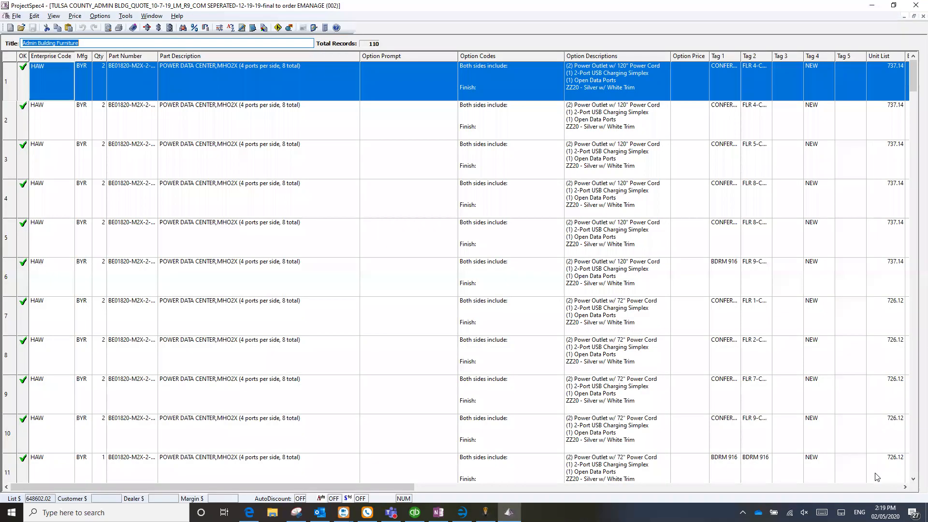
left_click(915, 6)
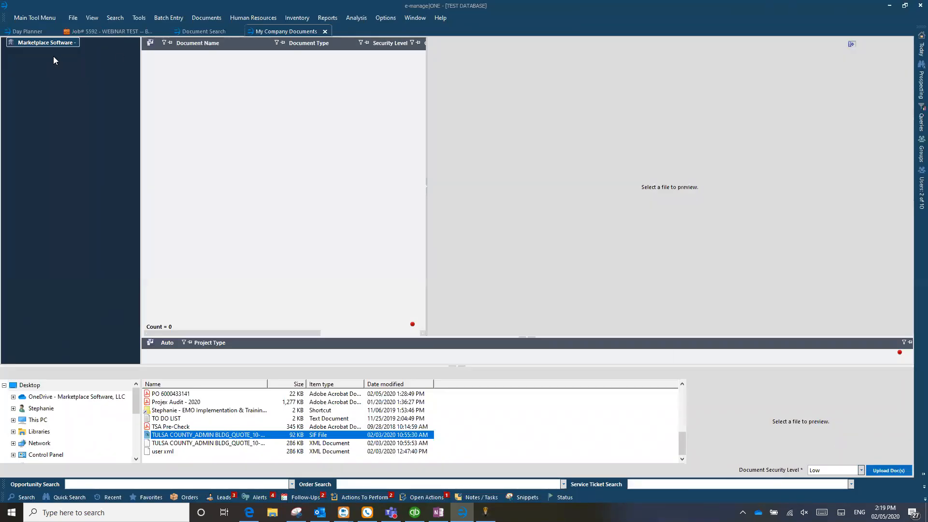
Step: Create a Documents folder under Marketplace Software, add the TULSA COUNTY_ADMIN BLDG_QUOTE SIF file with Low security, and select the uploaded document
right_click(50, 41)
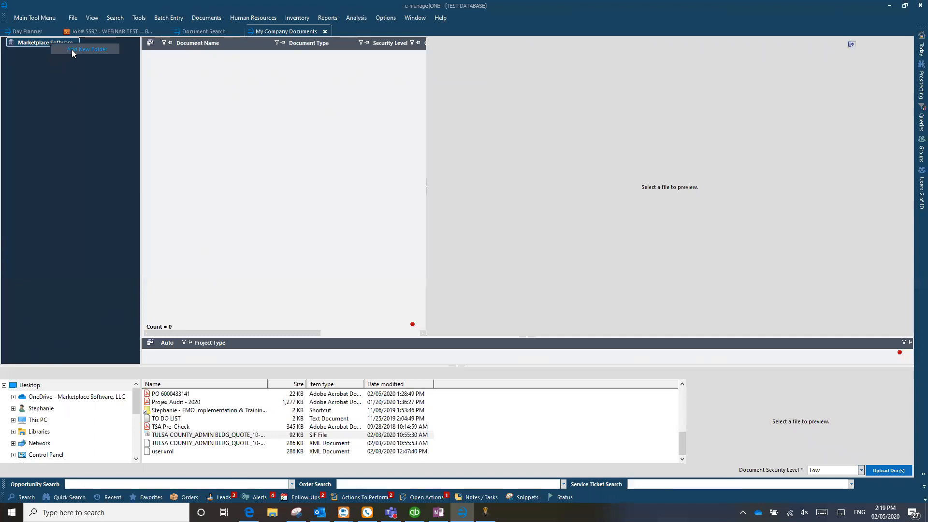
left_click(71, 50)
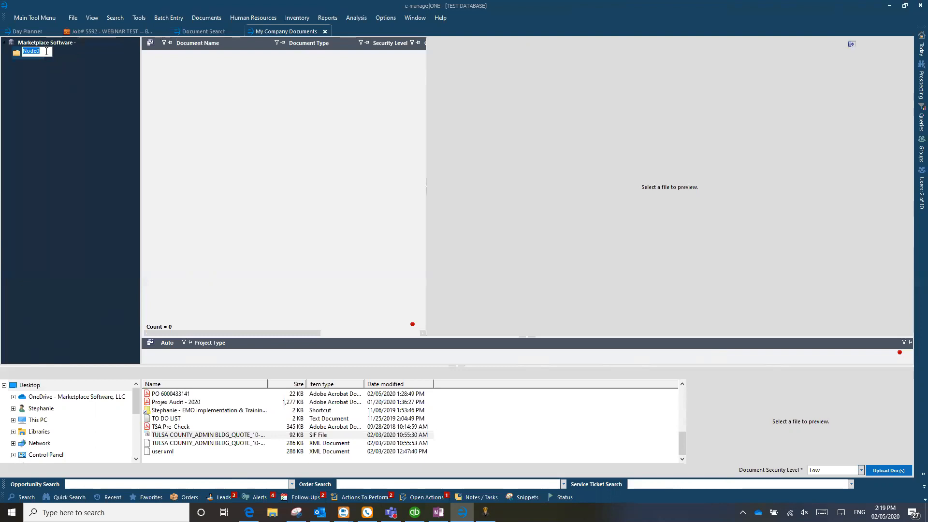
type("Documents")
key("Return")
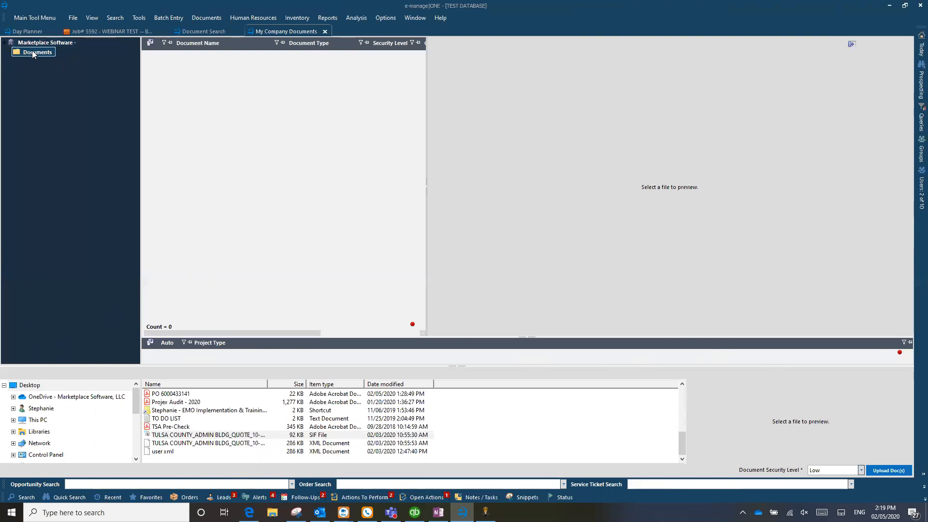
left_click(218, 436)
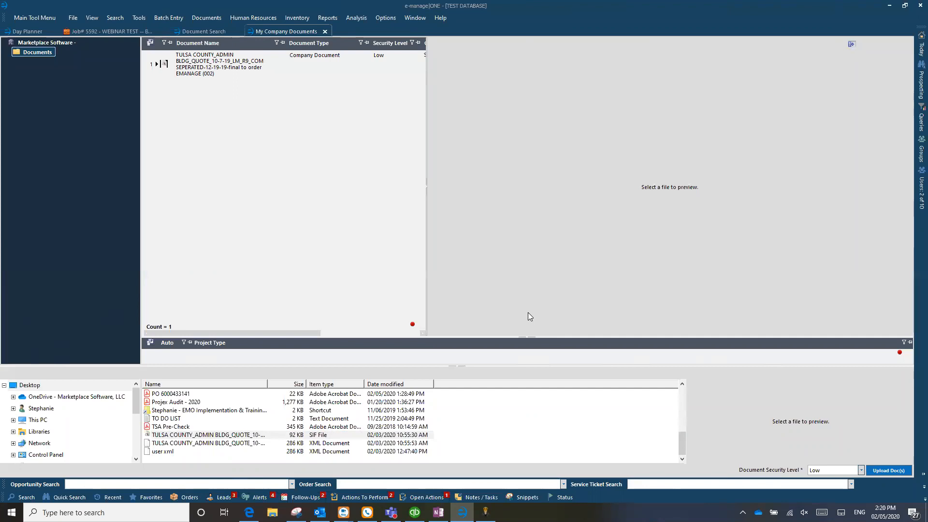
left_click(152, 61)
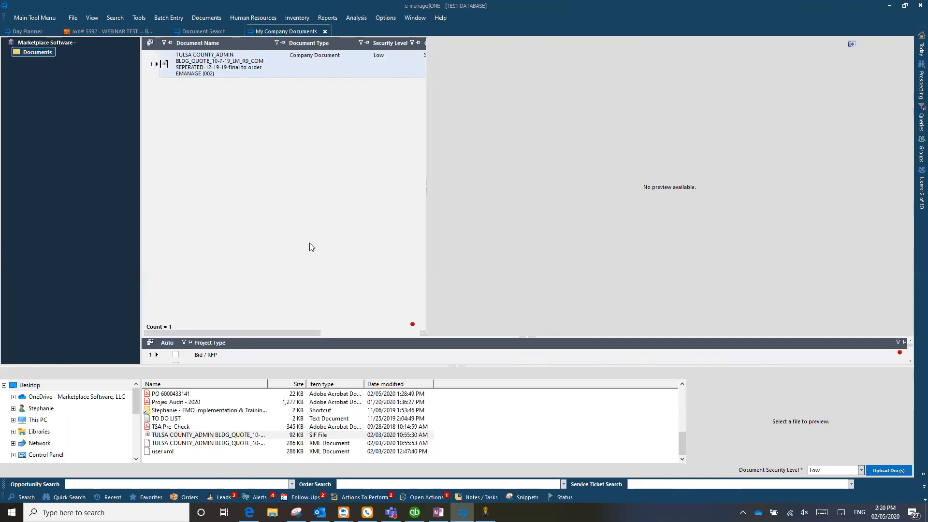
Step: Close My Company Documents and Document Search, and expand the Pricing File-XML/SIF group in the WEBINAR TEST job
left_click(326, 31)
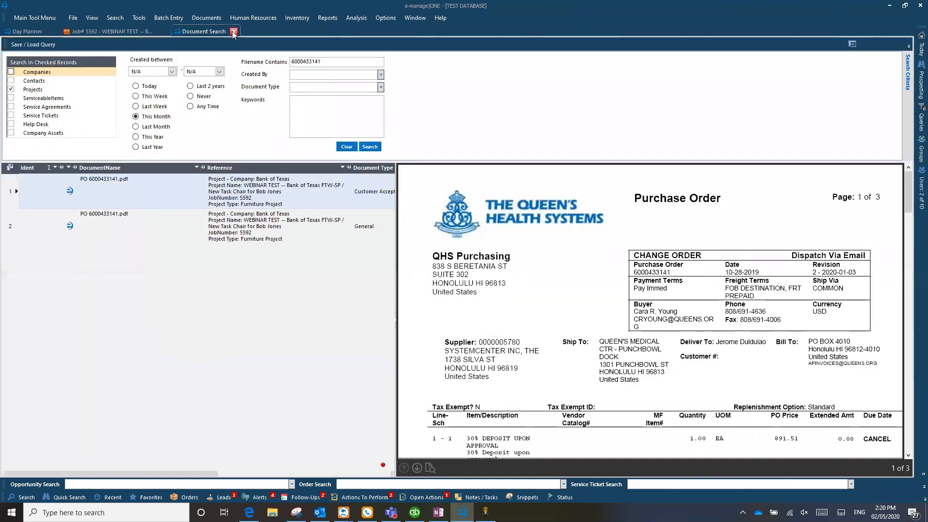
left_click(233, 31)
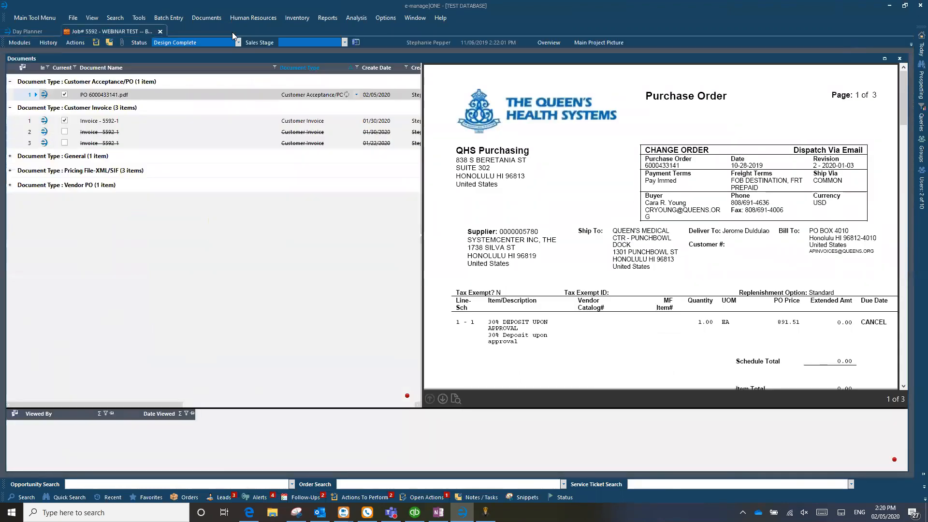
left_click(9, 171)
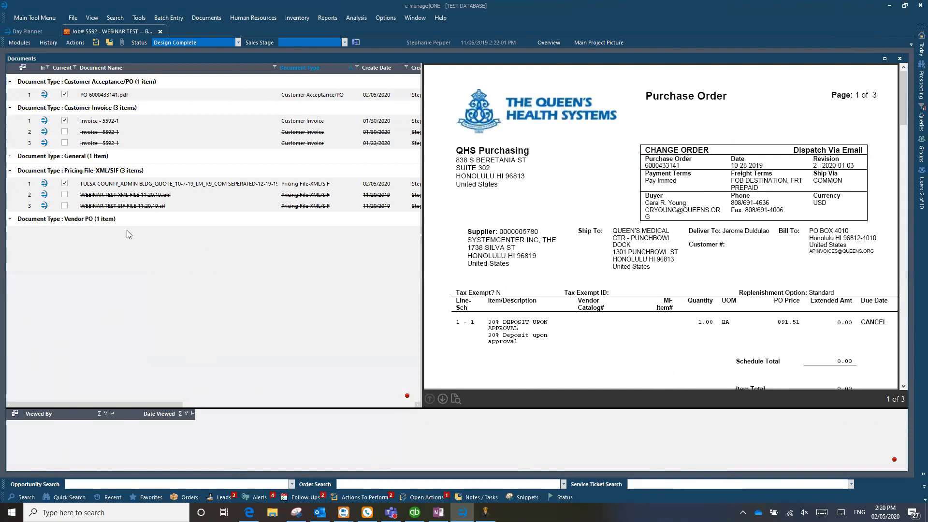
Step: Open the current TULSA COUNTY_ADMIN BLDG_QUOTE SIF file of the WEBINAR TEST job for editing, and return to e-manage
left_click(25, 184)
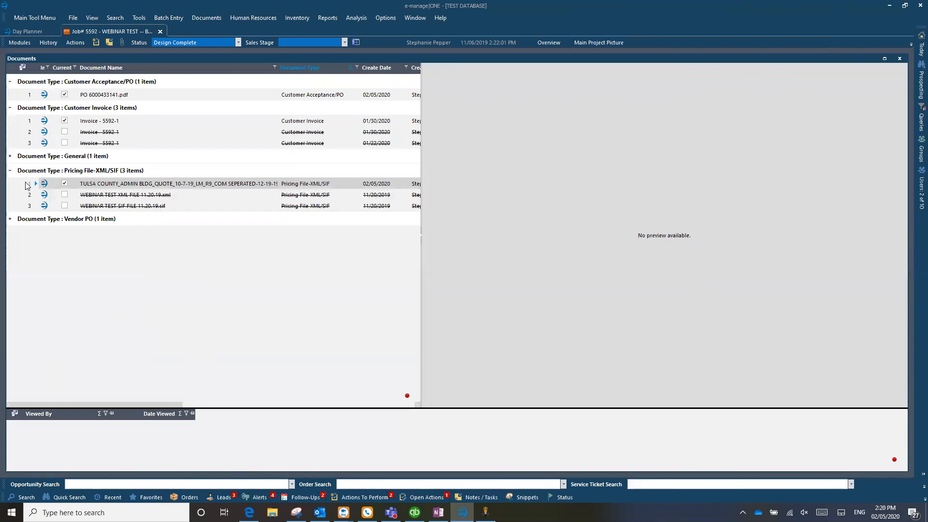
double_click(26, 186)
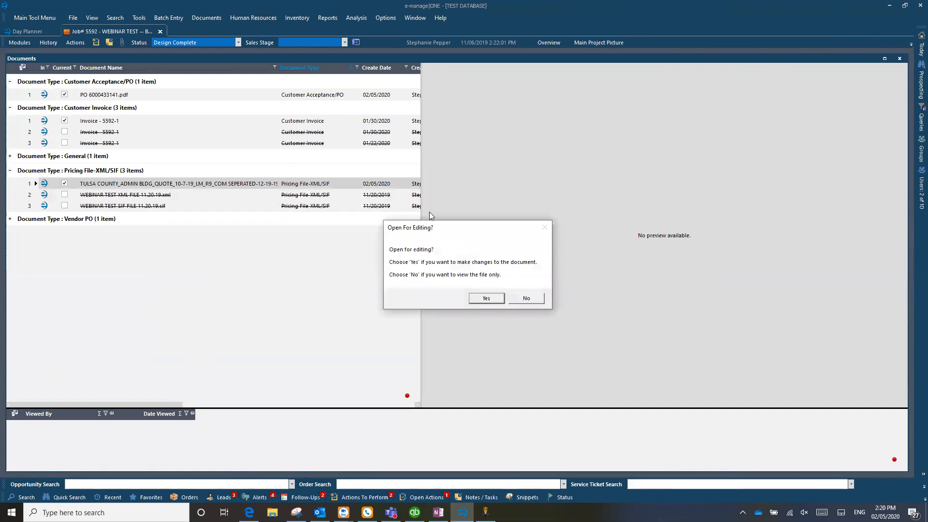
left_click_drag(427, 231, 406, 202)
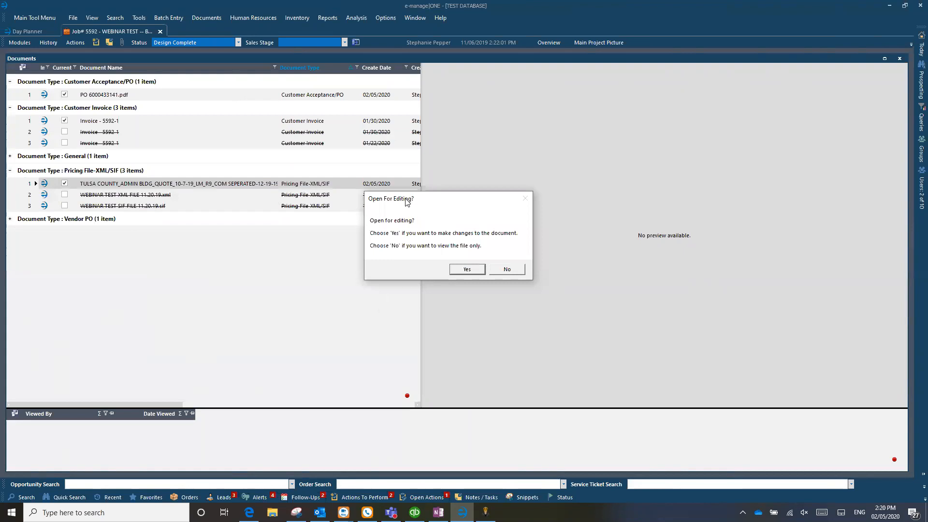
left_click_drag(407, 202, 408, 203)
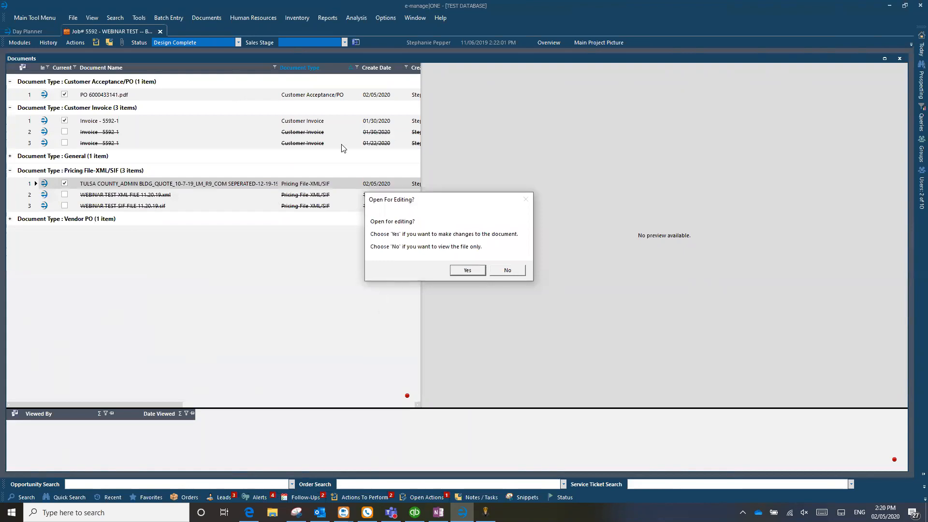
left_click(466, 271)
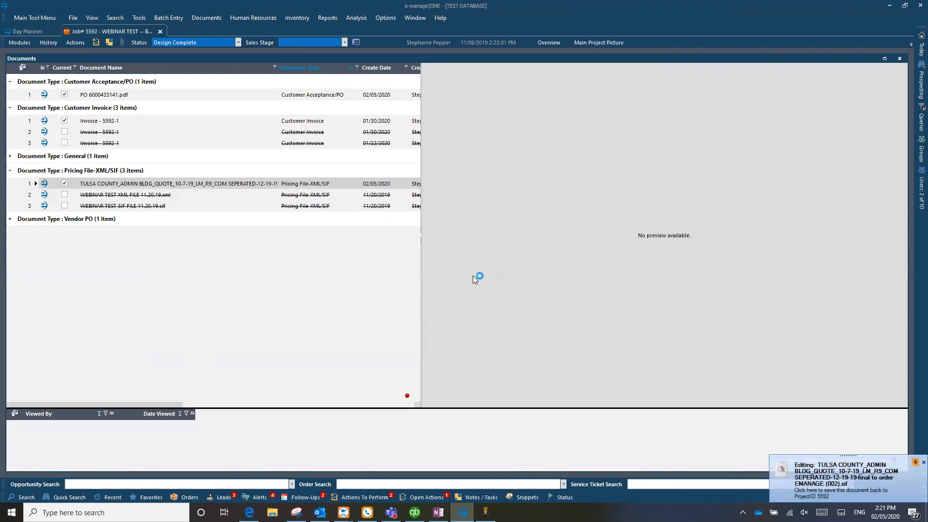
key("alt+Tab")
Step: Add pdf as an editable extension in the editable document types configuration, and close it
left_click(206, 18)
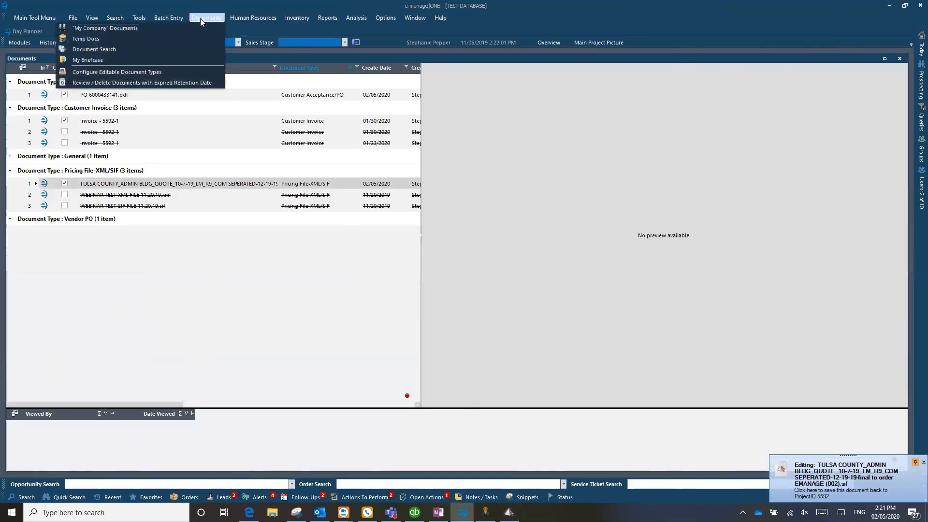
left_click(136, 72)
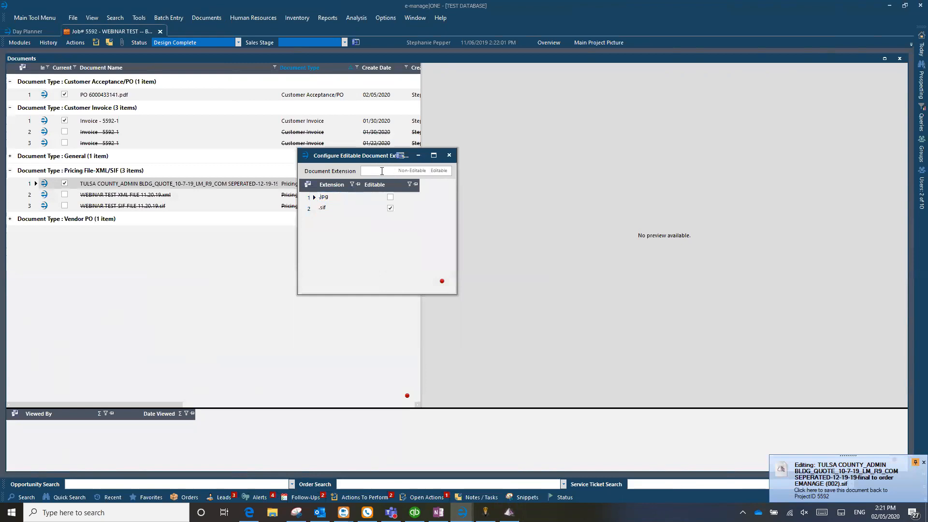
type("pdf")
left_click(443, 171)
left_click(390, 209)
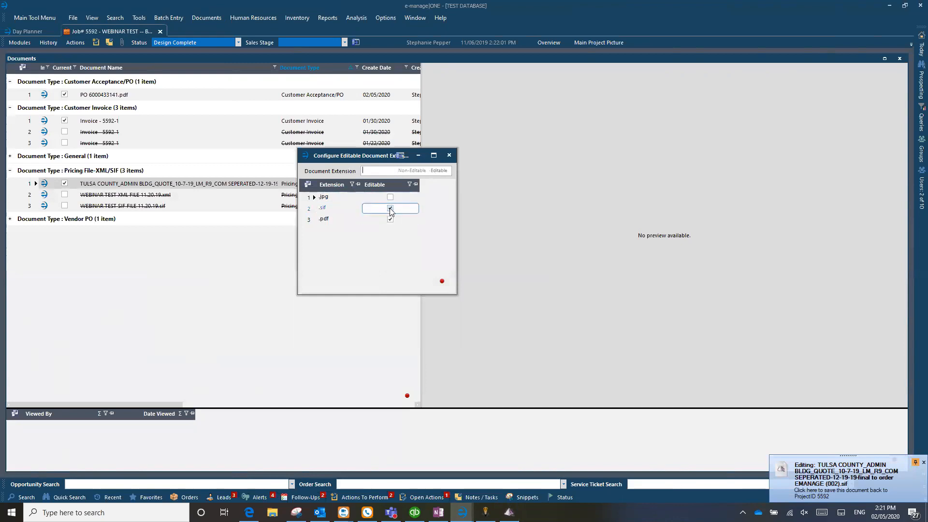
left_click(454, 158)
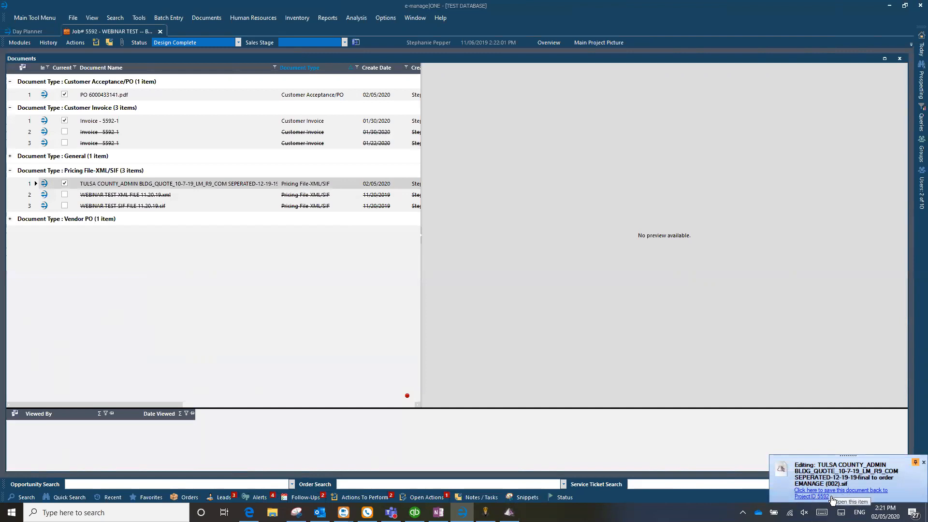
Step: Switch to ProjectSpec4 and delete the record in row 3, followed by the record in row 4
left_click(873, 500)
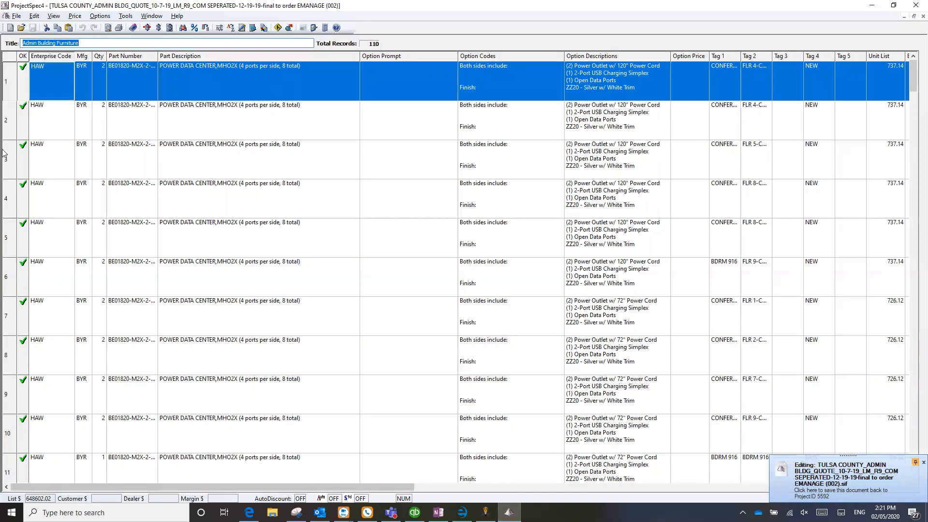
left_click(39, 160)
key("Delete")
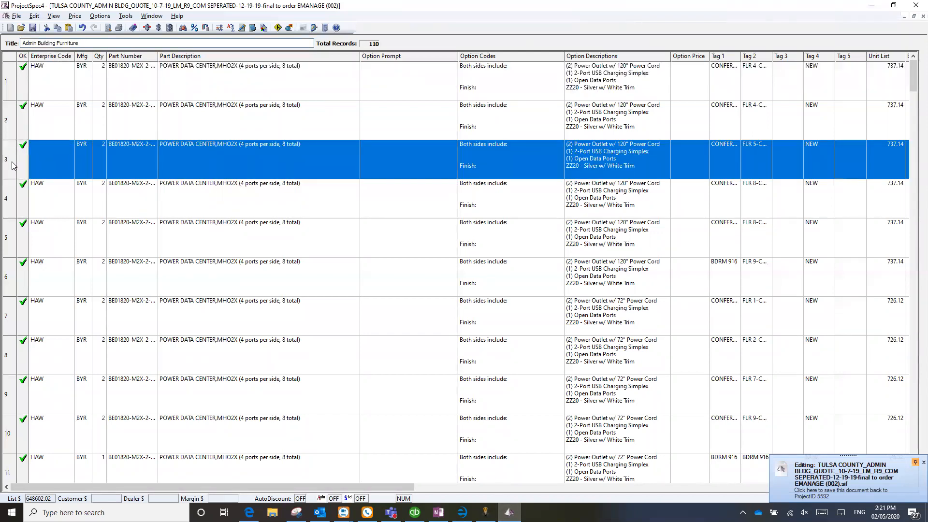
right_click(12, 163)
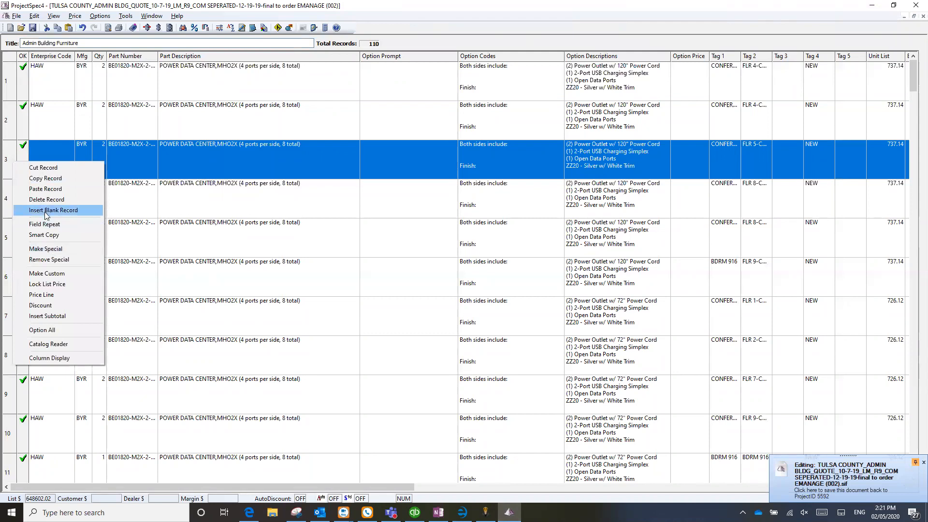
left_click(47, 199)
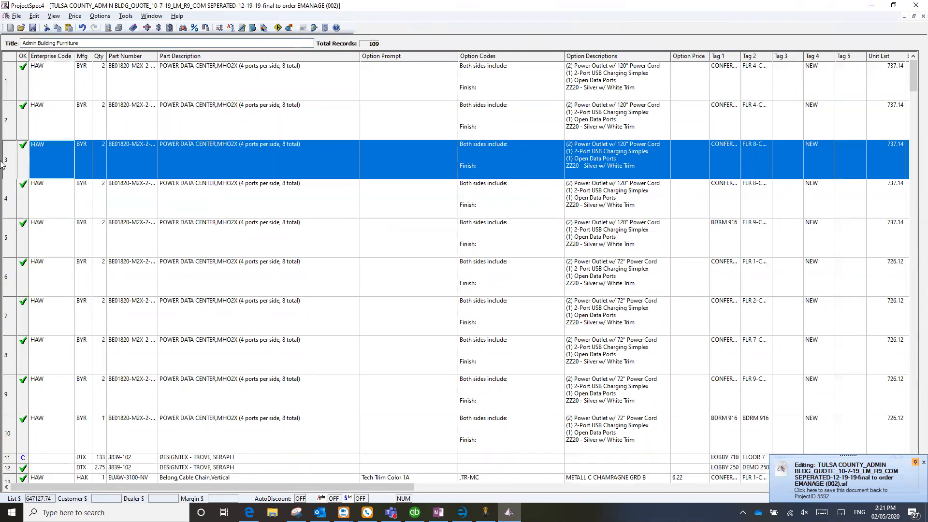
left_click(55, 199)
right_click(55, 199)
left_click(87, 238)
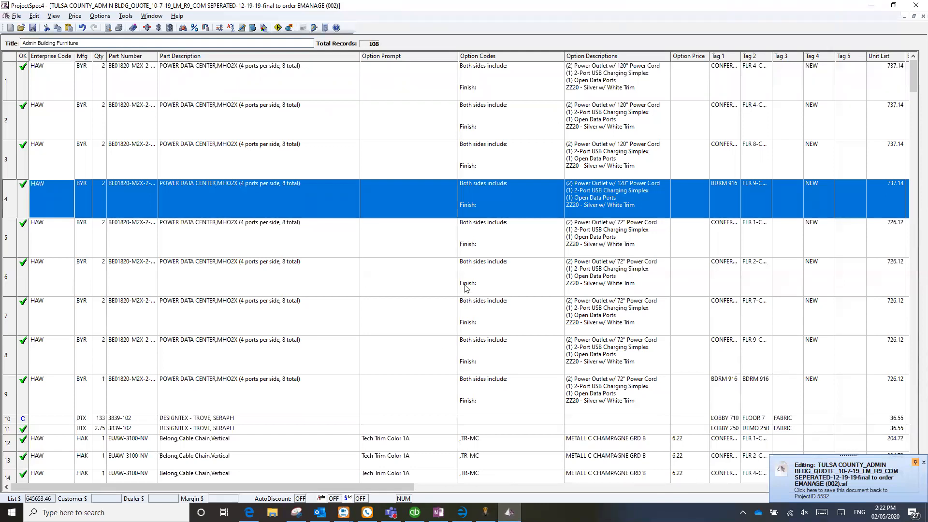
Step: Save the edited SIF file, close ProjectSpec4, and save the document back to project 5592
left_click(32, 28)
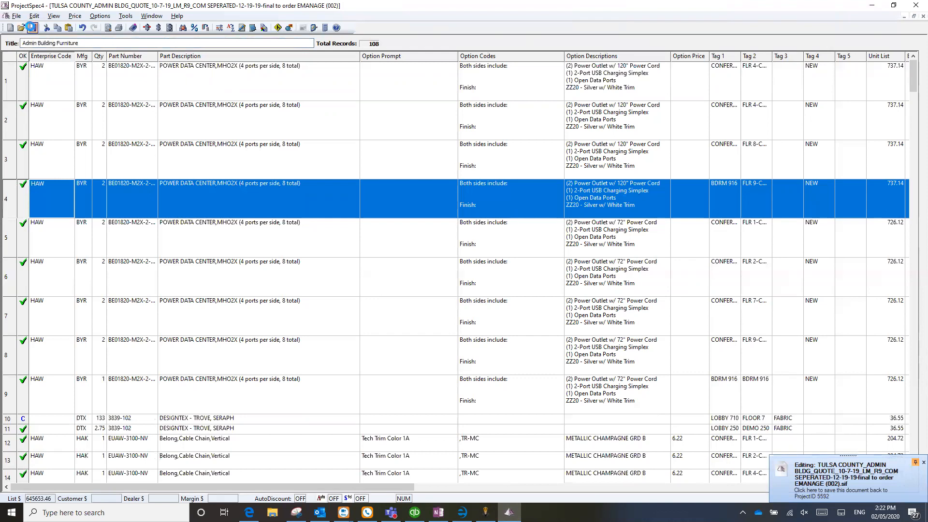
left_click(914, 6)
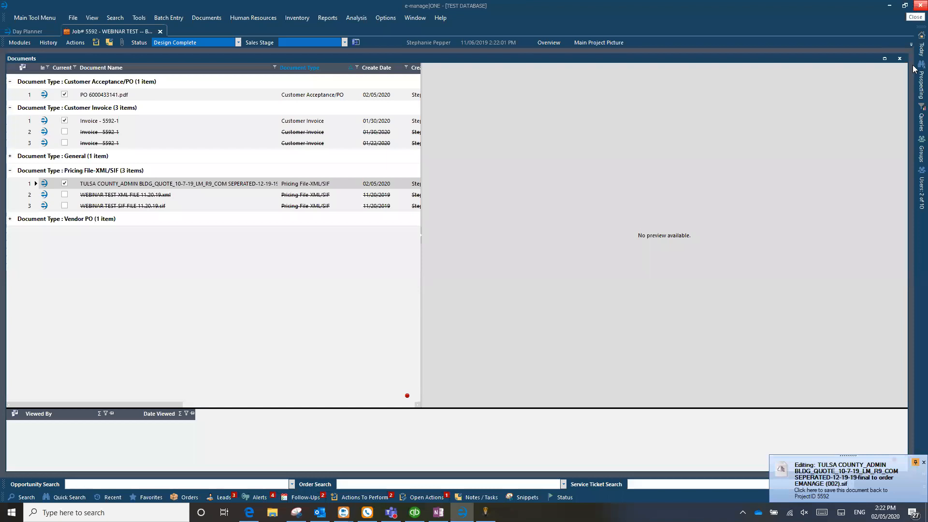
left_click(818, 496)
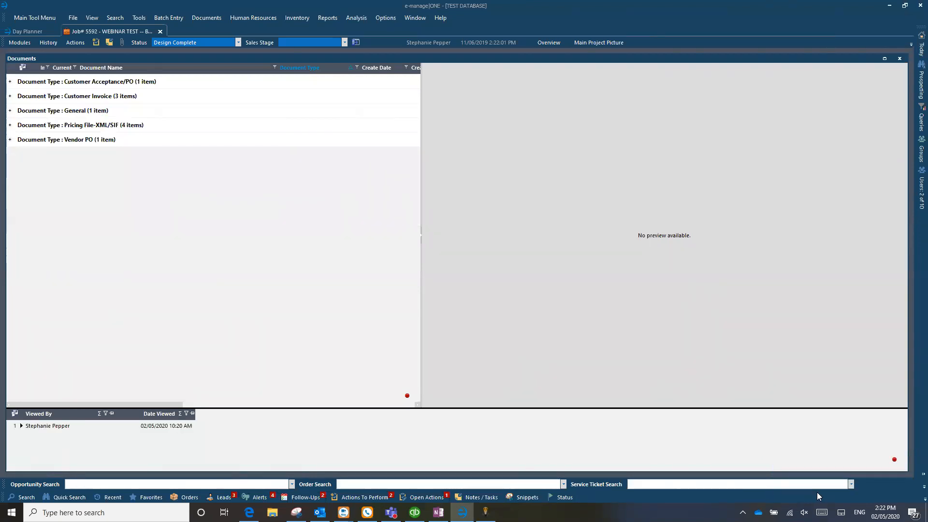
Step: Reopen the current TULSA COUNTY SIF file from the Pricing File-XML/SIF group for editing, overwriting the local copy with the server version
left_click(9, 126)
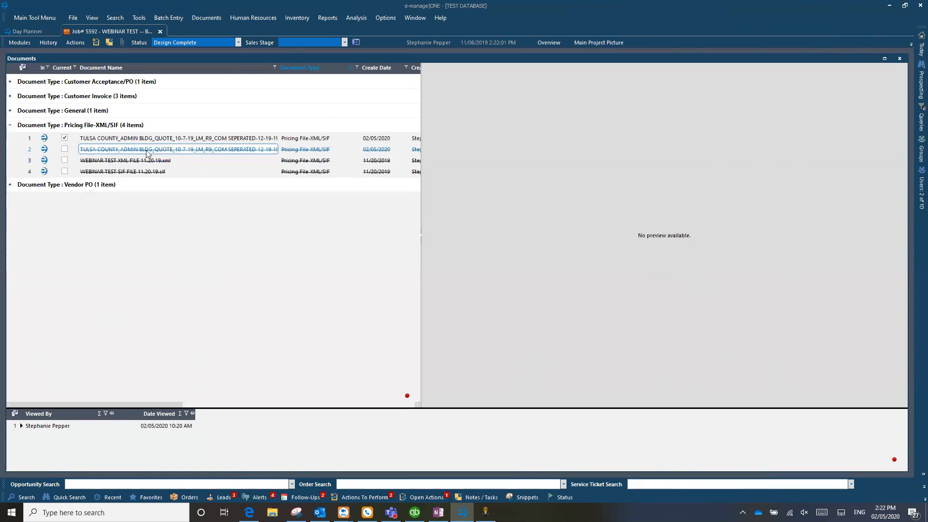
left_click(23, 140)
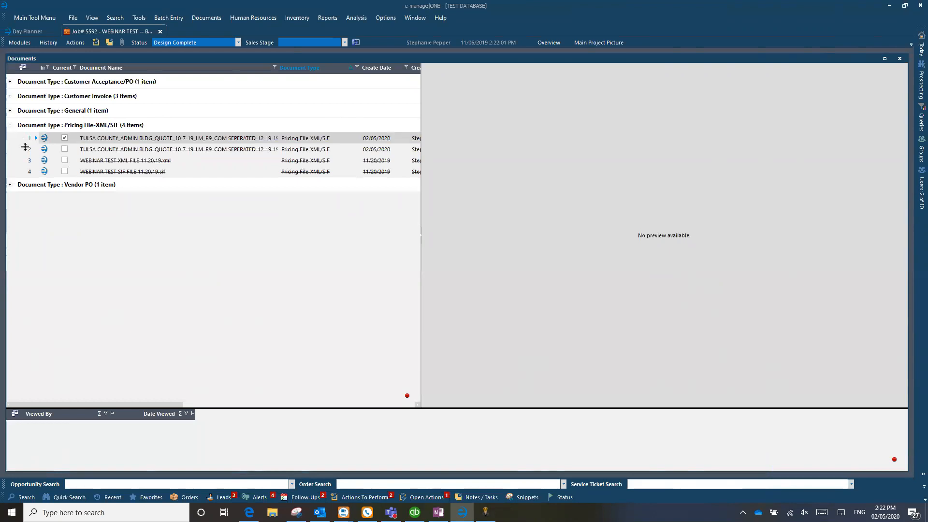
left_click(44, 138)
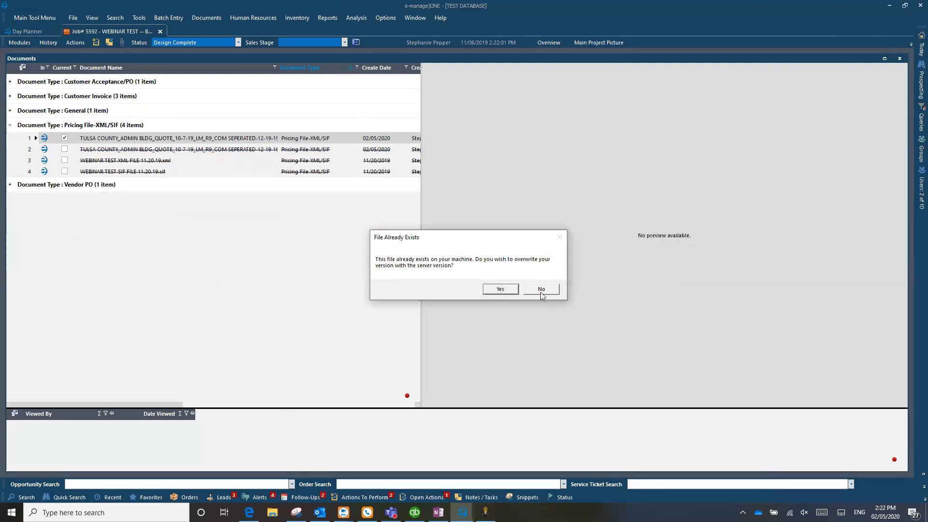
left_click(500, 290)
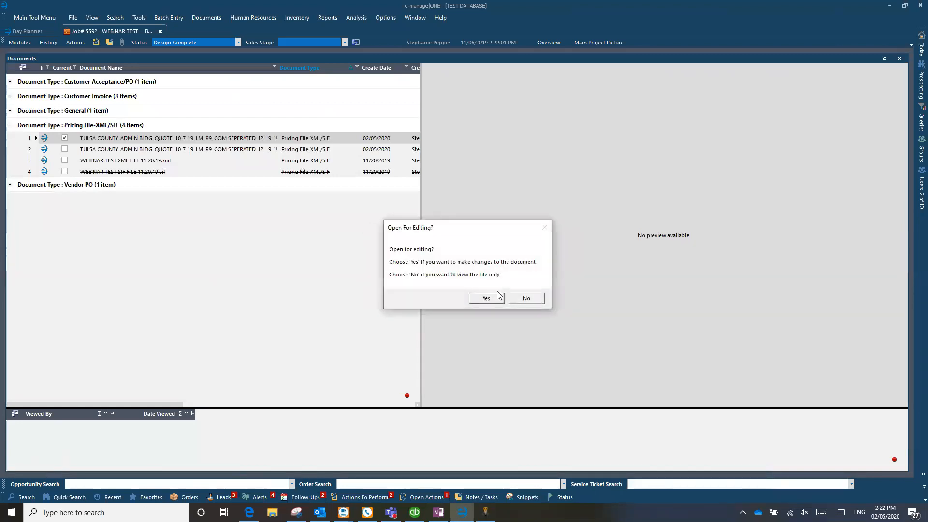
left_click(481, 299)
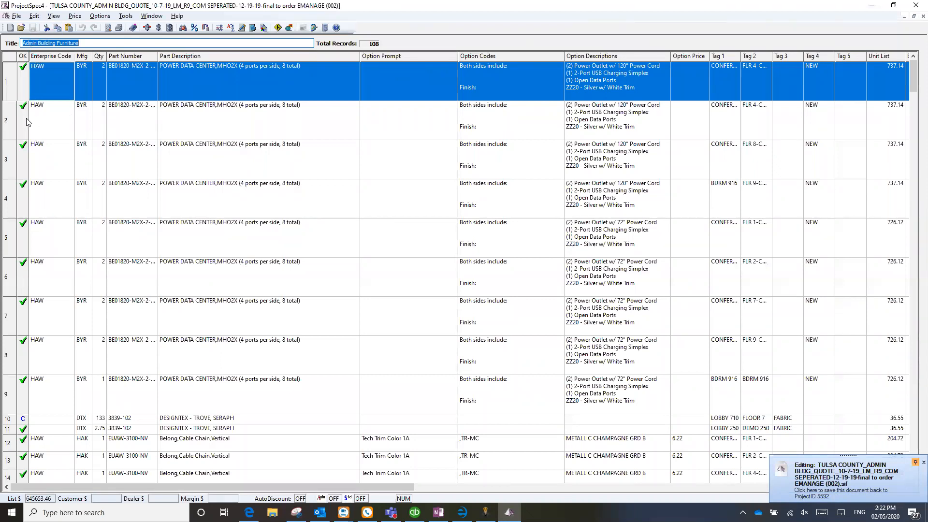
Step: Delete the record in row 2 of the TULSA COUNTY quote
left_click(51, 117)
right_click(13, 114)
left_click(50, 153)
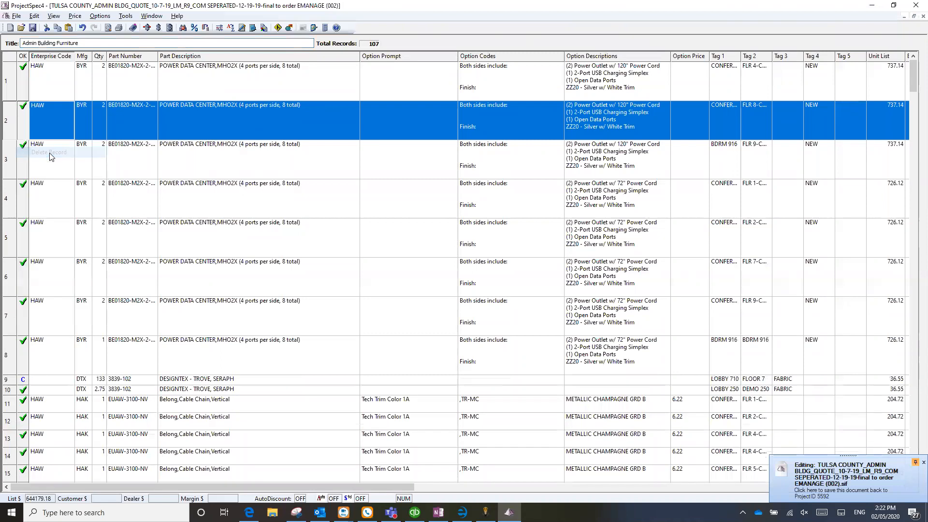
Step: Save the SIF file with the row 2 deletion, close ProjectSpec4, and store the new version back in project 5592
left_click(32, 27)
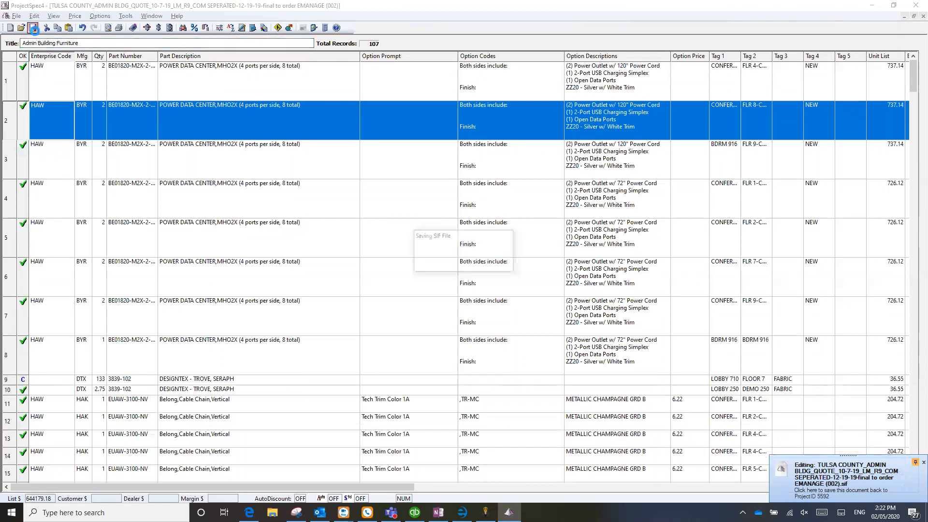
left_click(915, 5)
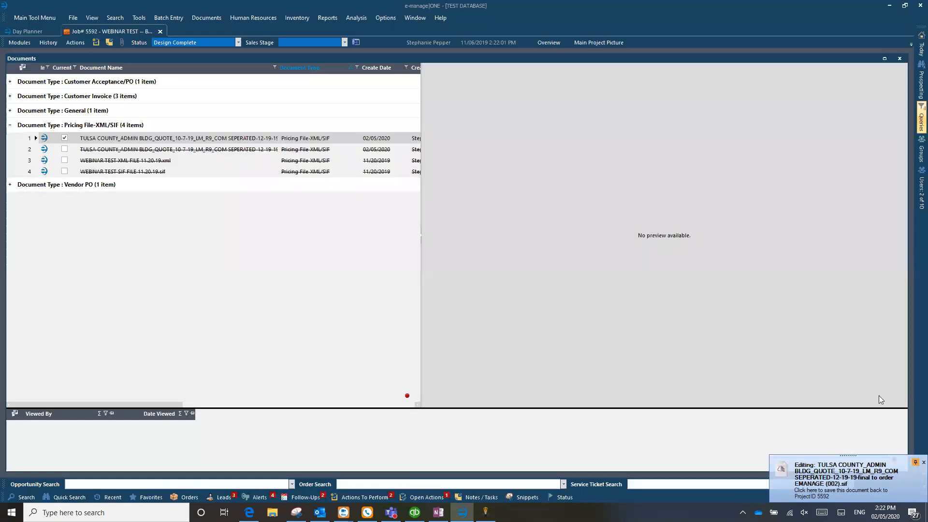
left_click(818, 496)
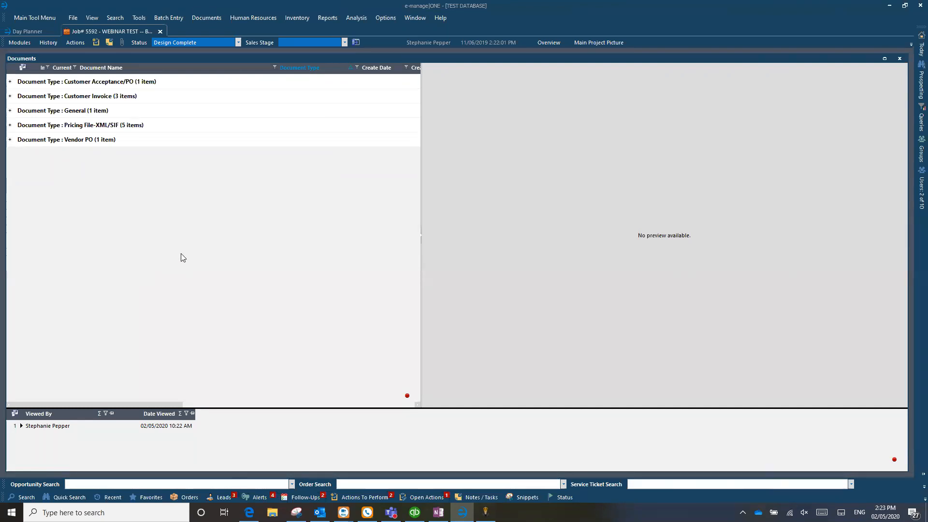
Step: Open Document Search
left_click(53, 43)
left_click(300, 284)
left_click(196, 18)
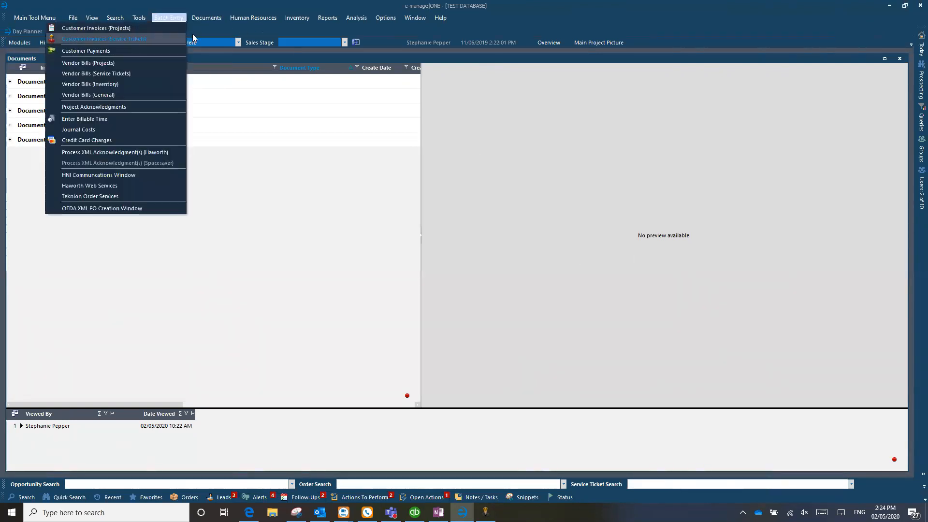
left_click(118, 50)
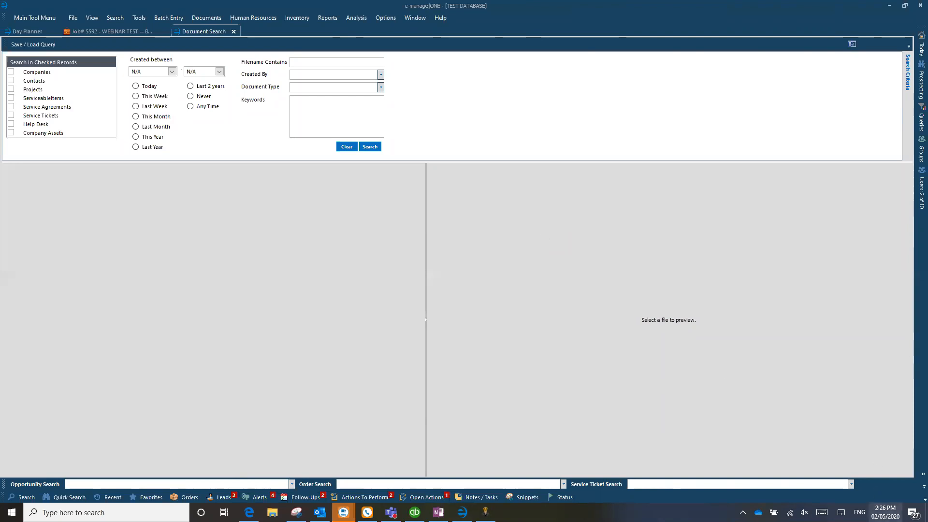
left_click(886, 512)
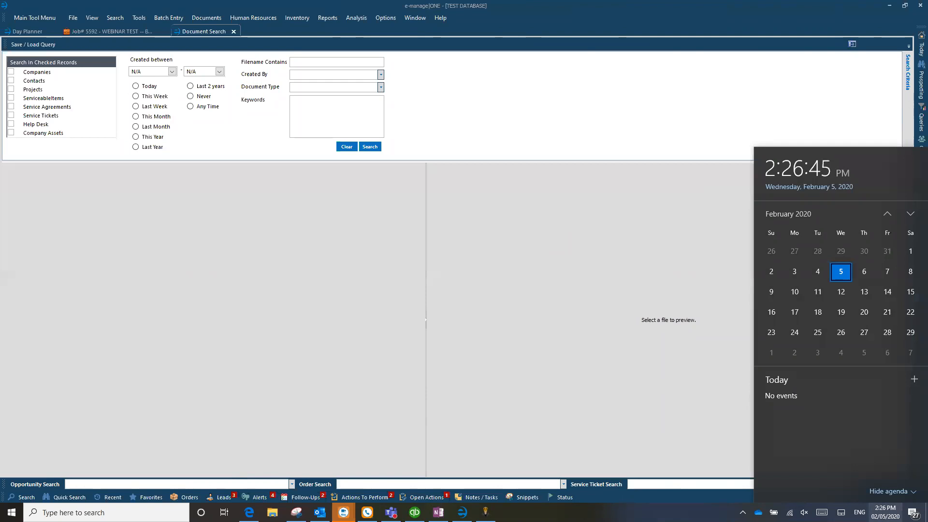
left_click(570, 396)
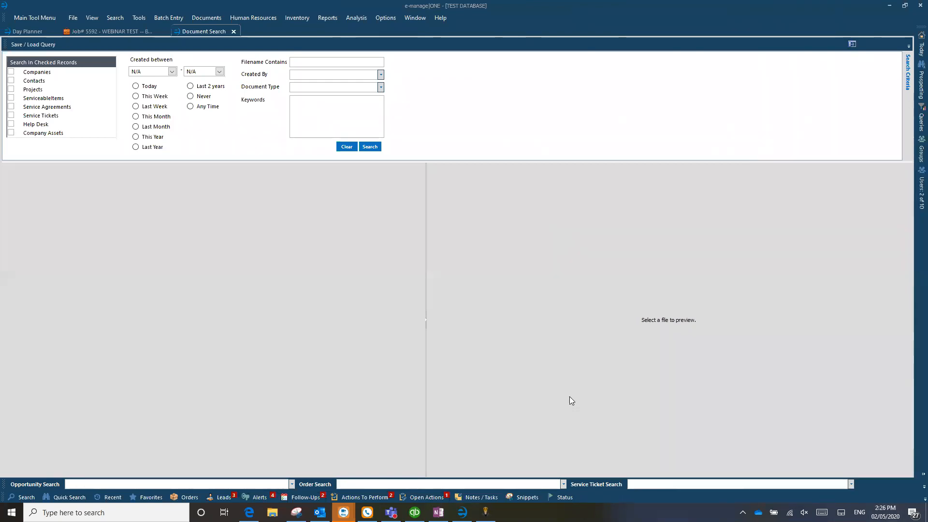